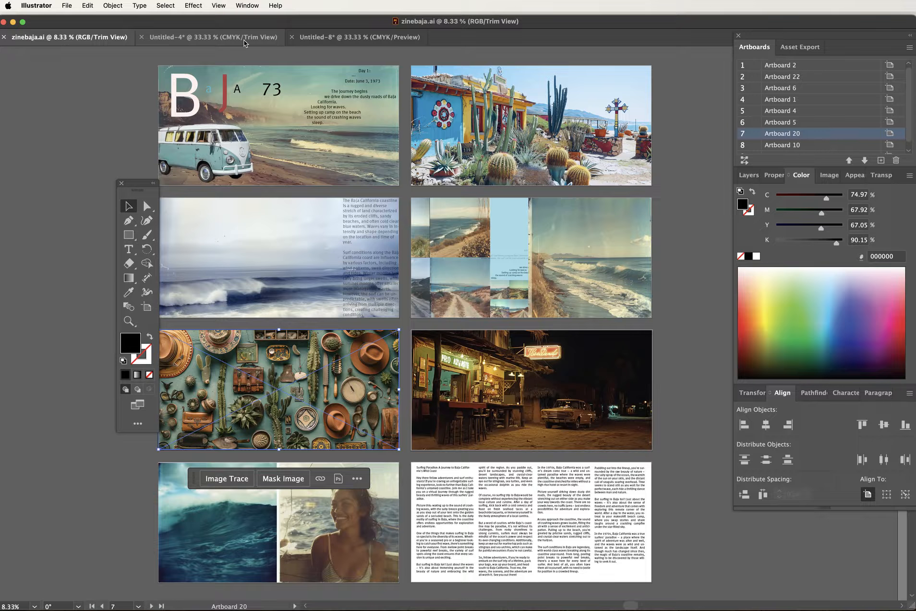
- Switch to Firefox and look through the open Adobe Firefly, ChatGPT, Lorem Ipsum and Pinterest pages
key(super+Tab)
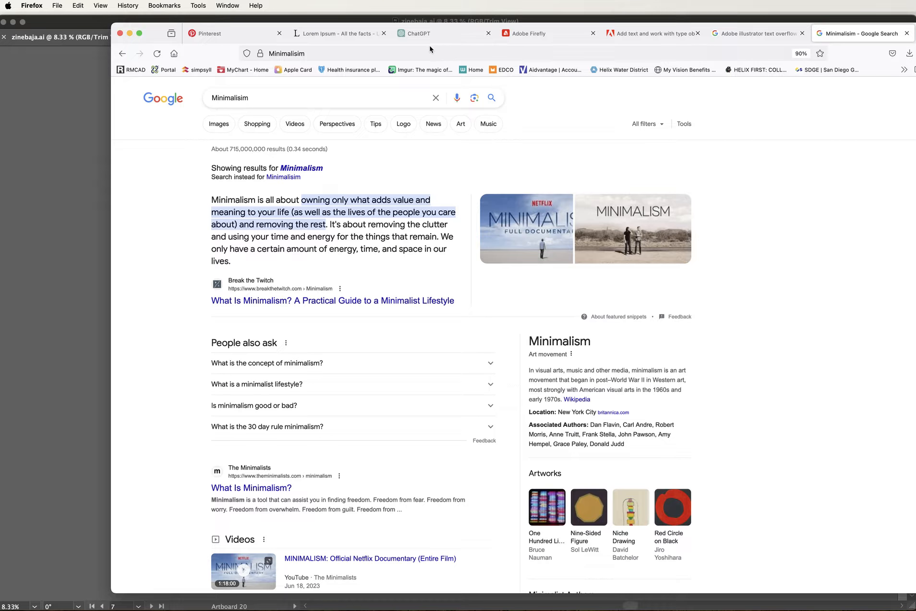
click(548, 33)
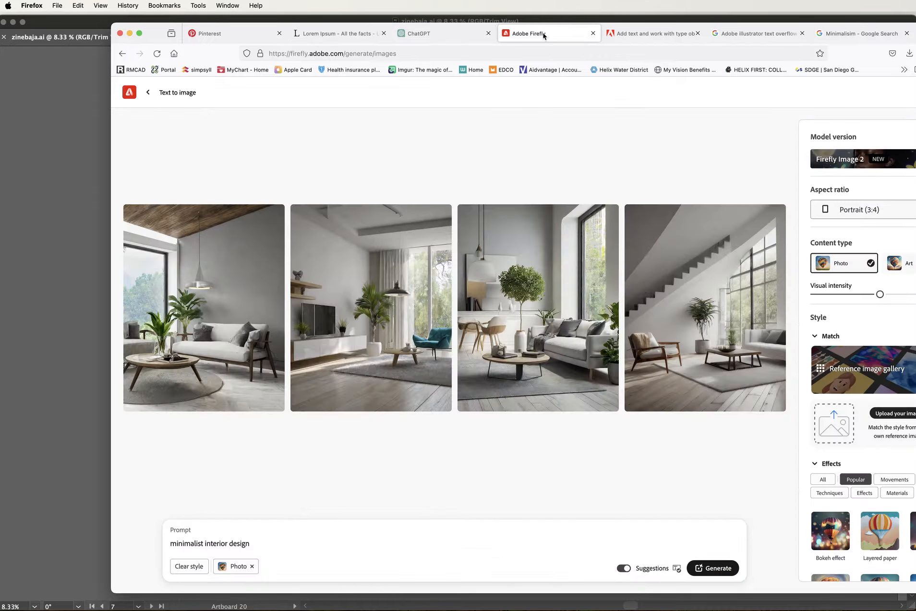
click(446, 31)
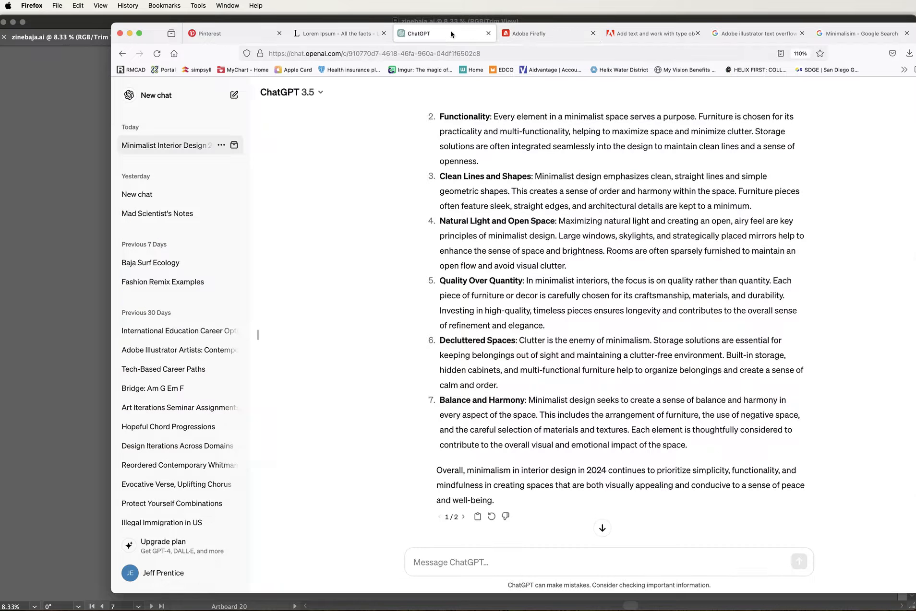
click(543, 34)
click(346, 34)
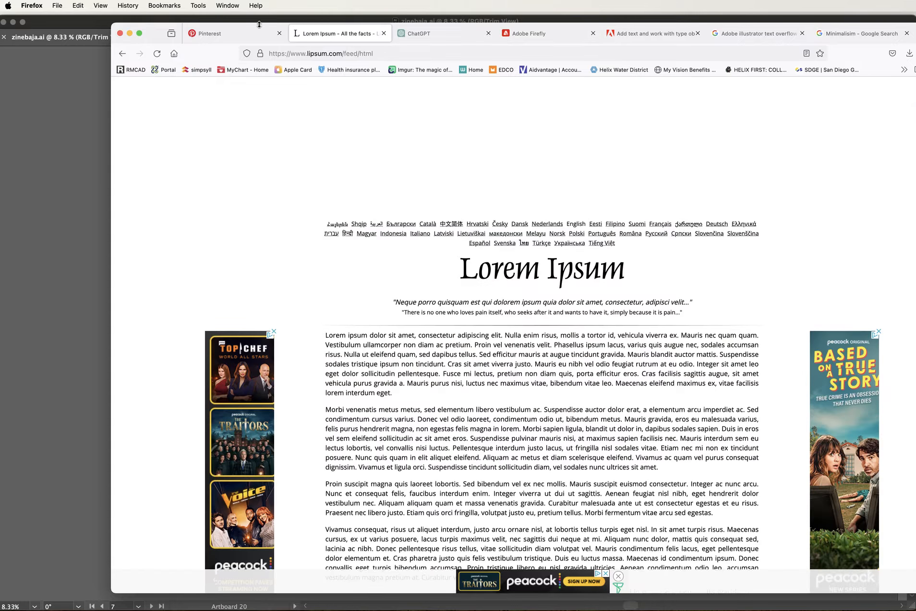
click(240, 34)
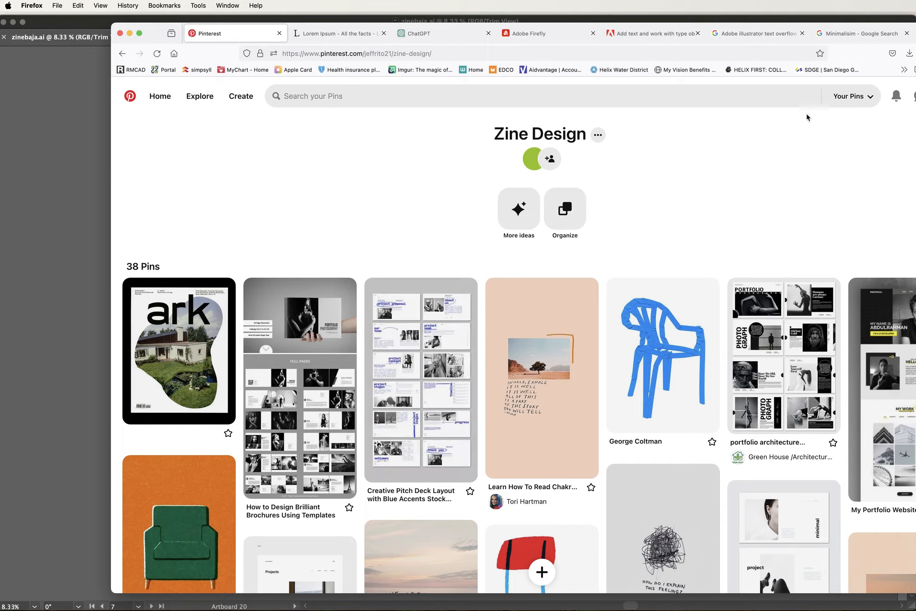
- Open the Zine Design board from the saved Pinterest boards and browse its pins for layout inspiration
click(912, 96)
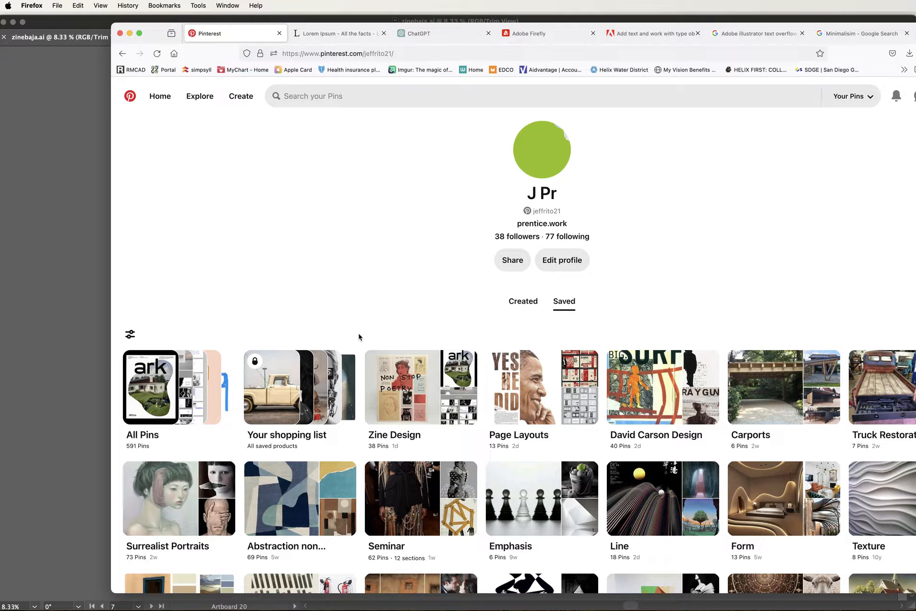
click(398, 385)
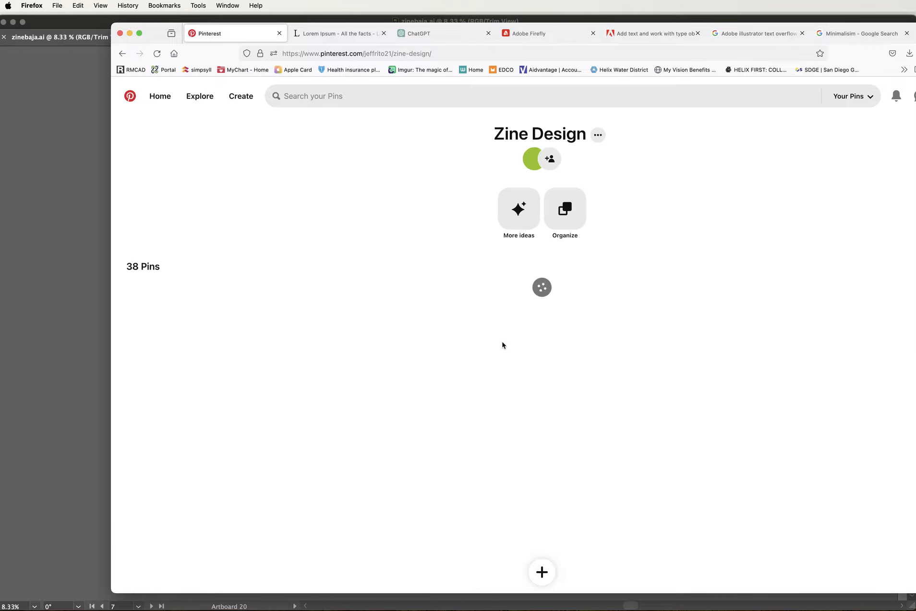
scroll(712, 247, down, 2)
scroll(712, 244, down, 1)
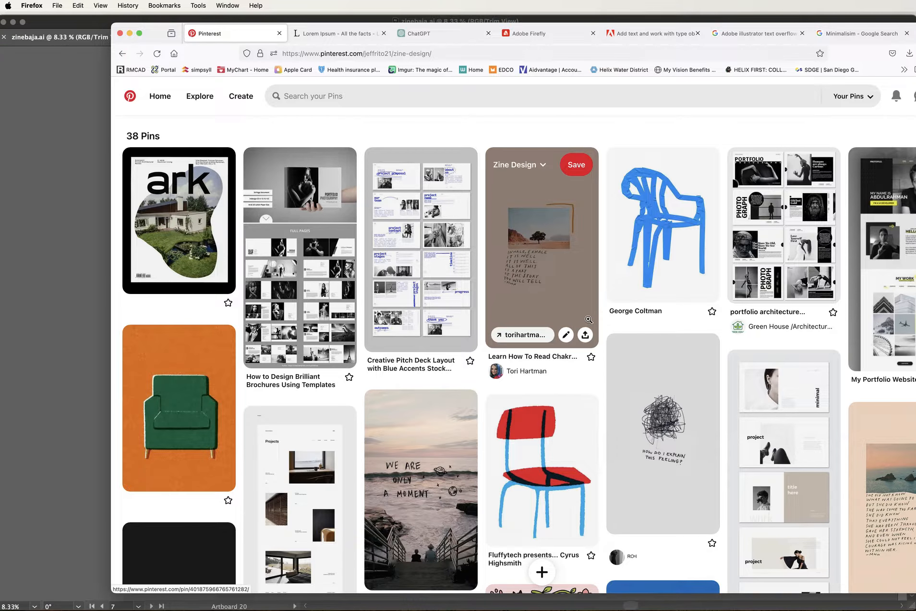
scroll(588, 321, down, 1)
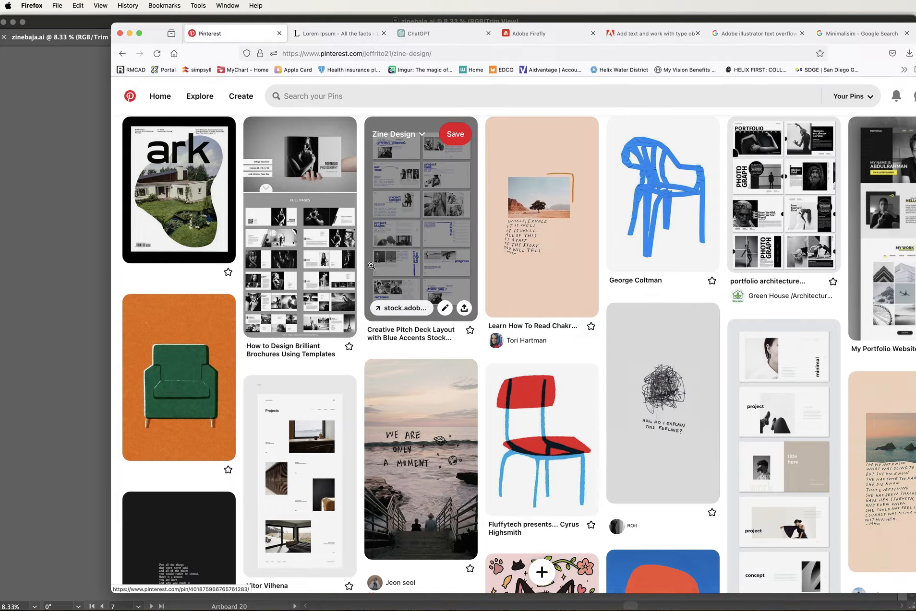
scroll(379, 265, down, 5)
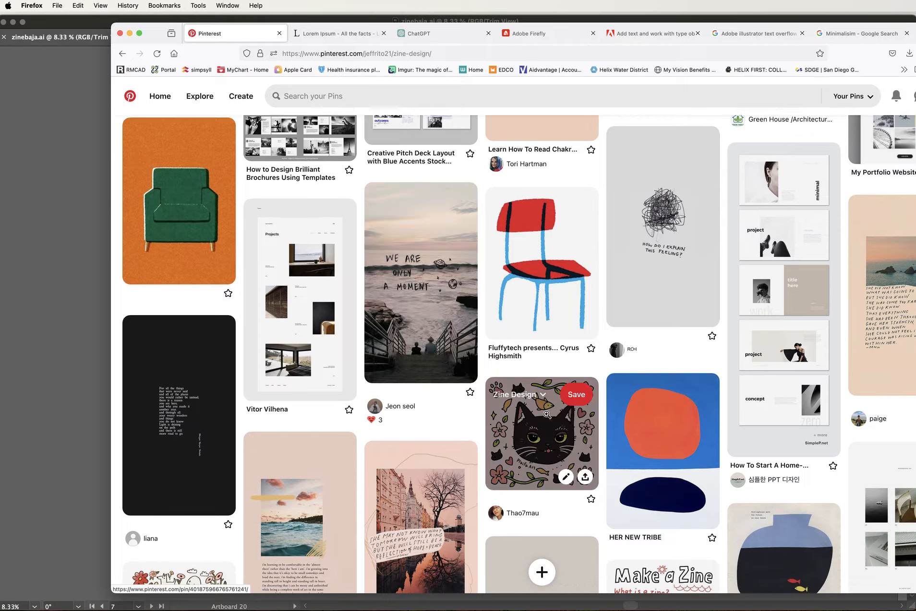
scroll(557, 410, down, 3)
scroll(543, 323, down, 4)
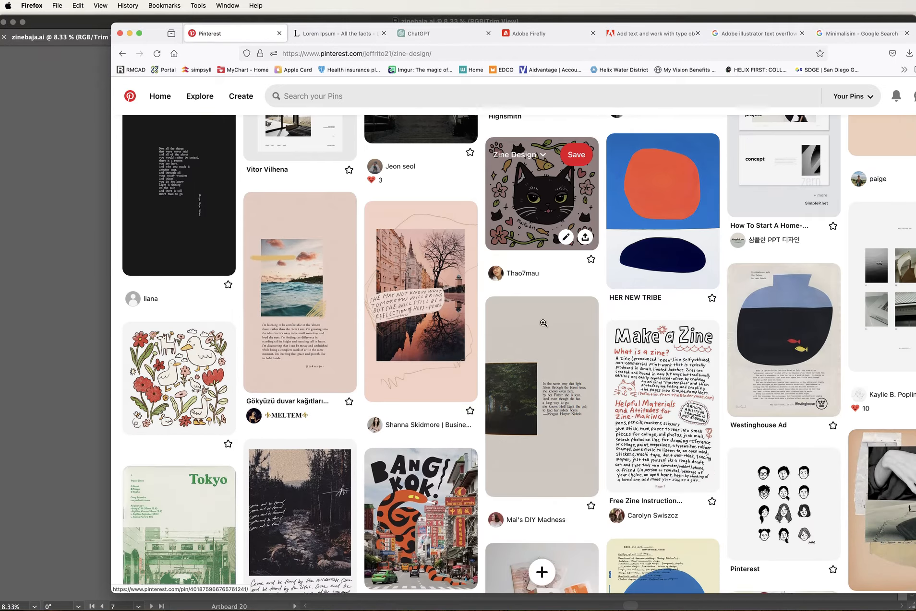
scroll(544, 323, down, 6)
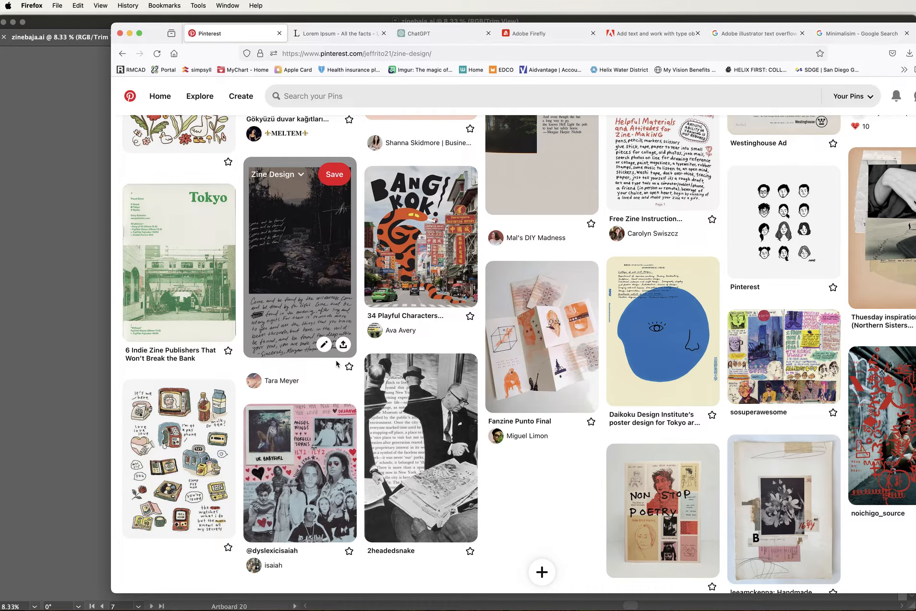
scroll(337, 365, down, 3)
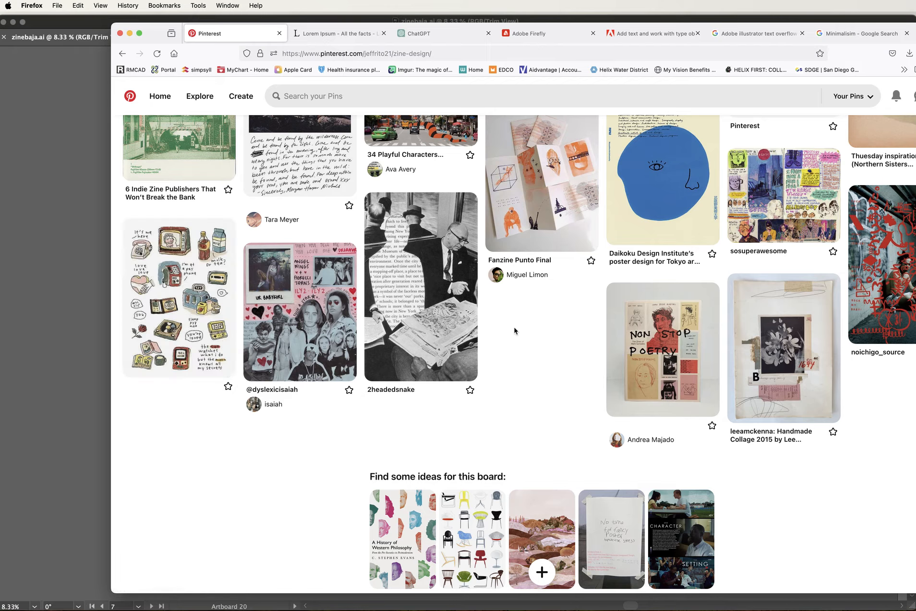
scroll(514, 331, up, 20)
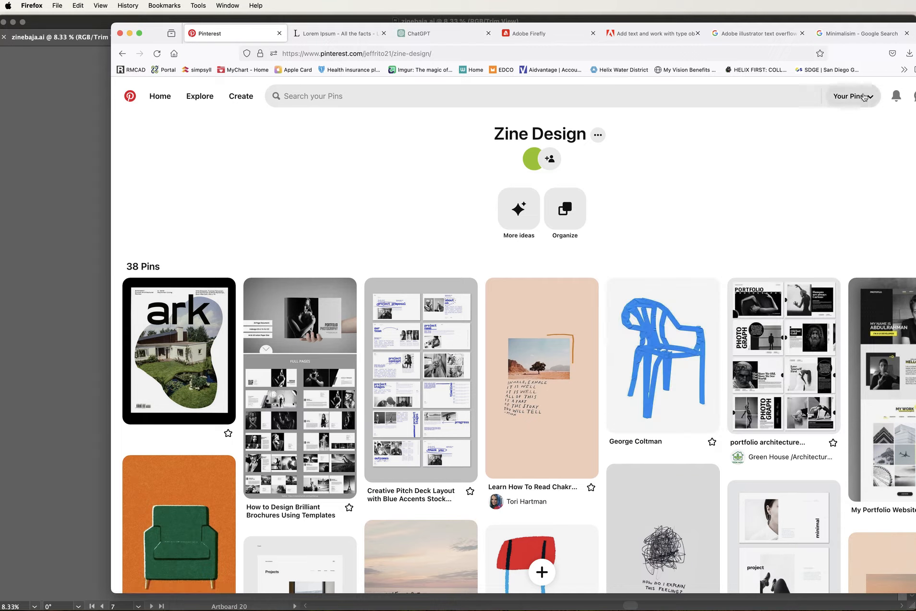
- Return to the saved Pinterest boards and browse the pins on the David Carson Design board
click(915, 96)
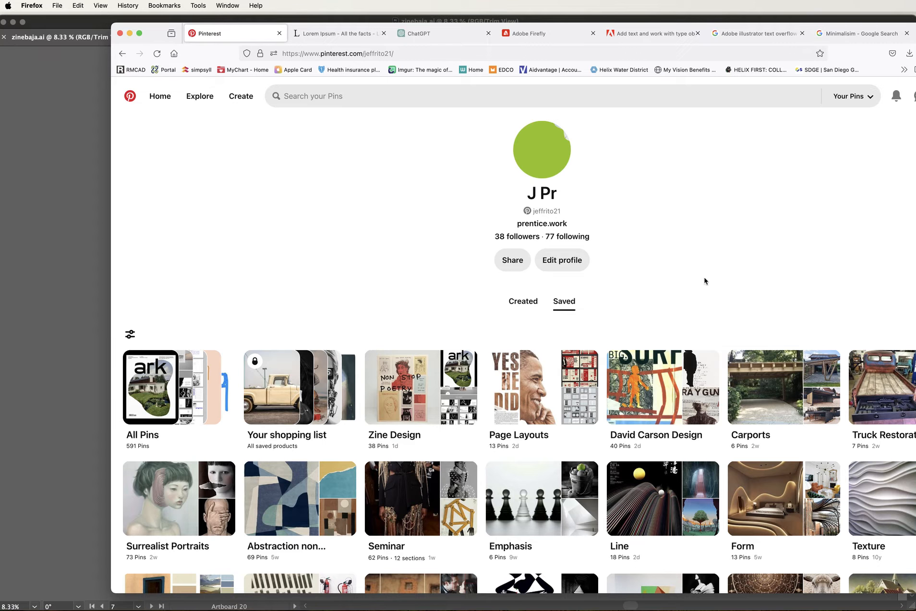
click(658, 362)
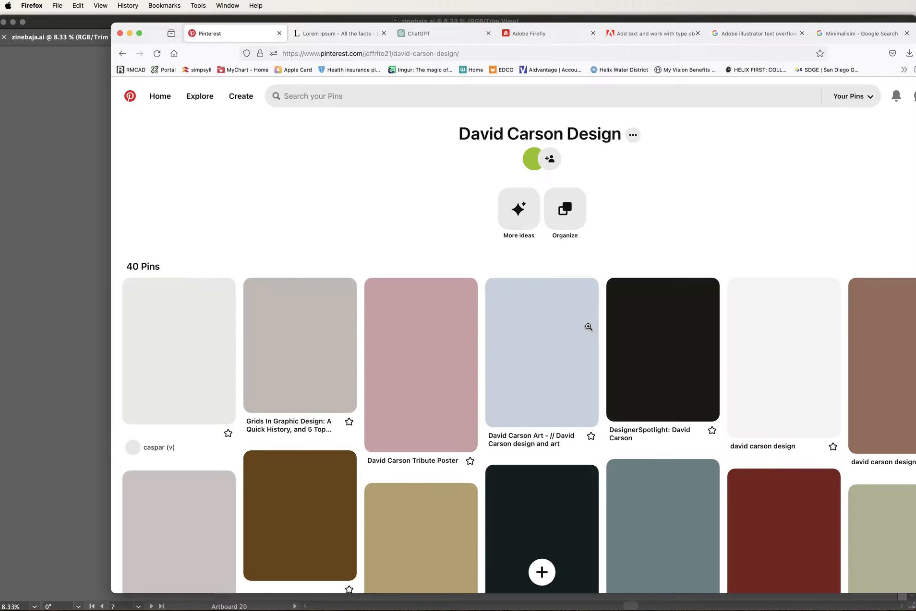
scroll(662, 209, down, 6)
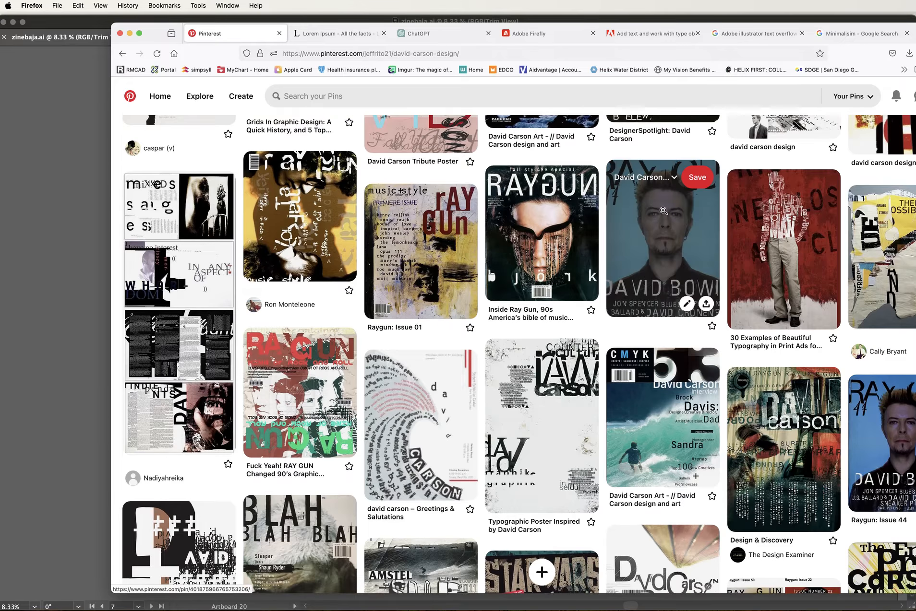
scroll(662, 208, up, 6)
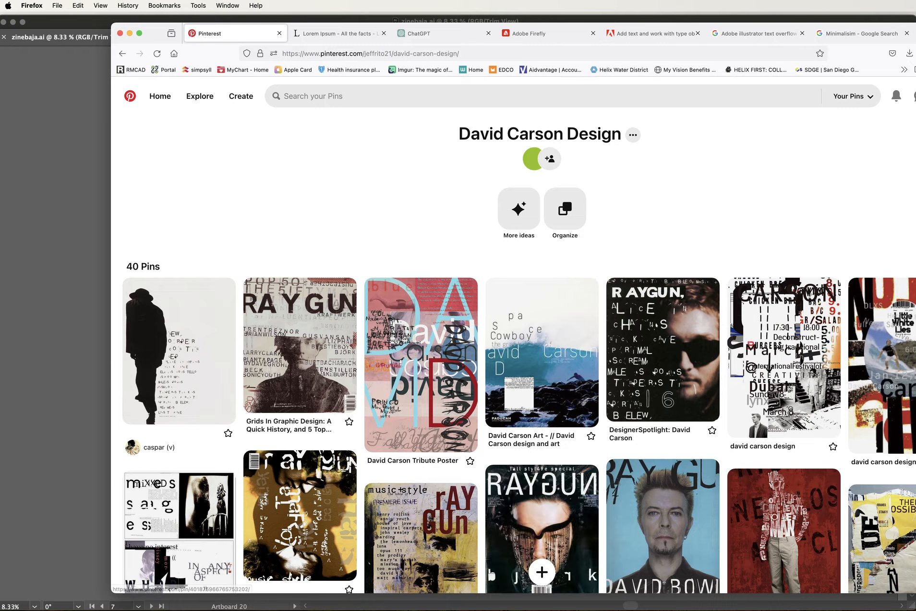
- Switch back to Illustrator and review the zinebaja.ai, Untitled-4 and Untitled-8 layouts, including the Minimalism title text
key(super+Tab)
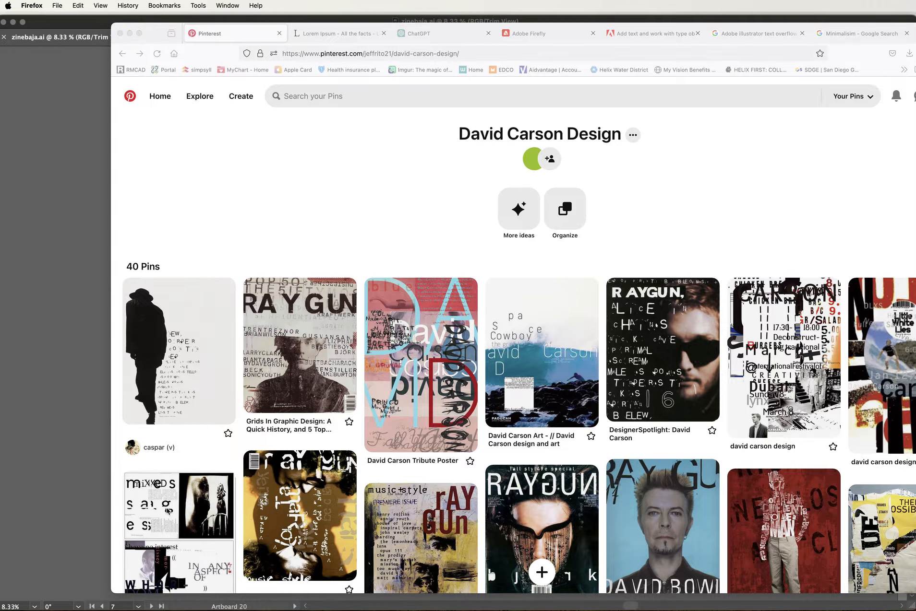
click(76, 479)
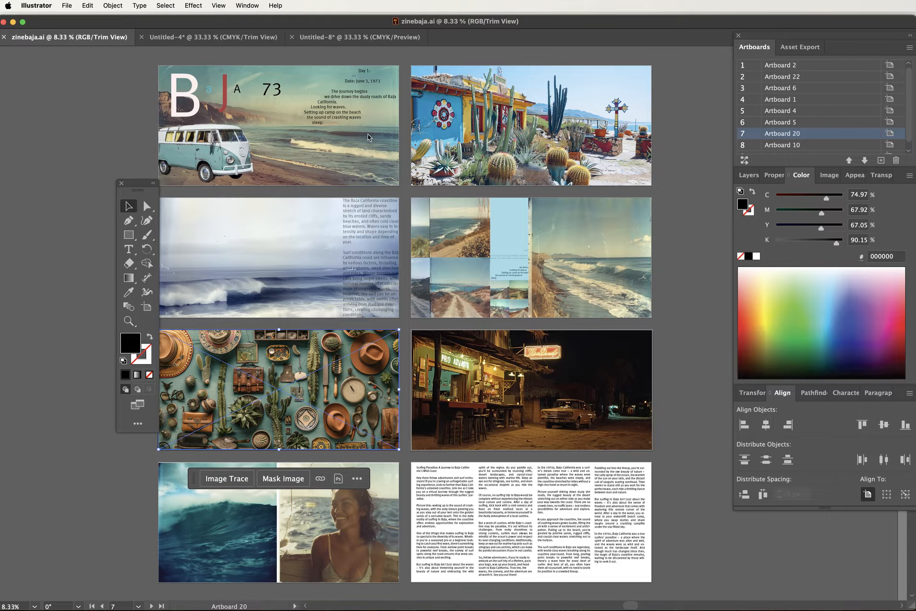
click(200, 40)
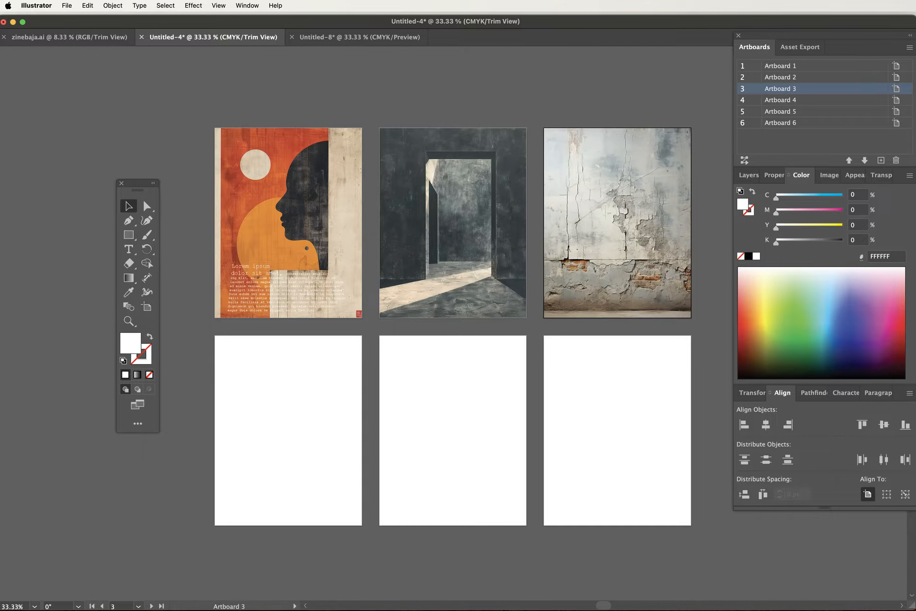
click(354, 38)
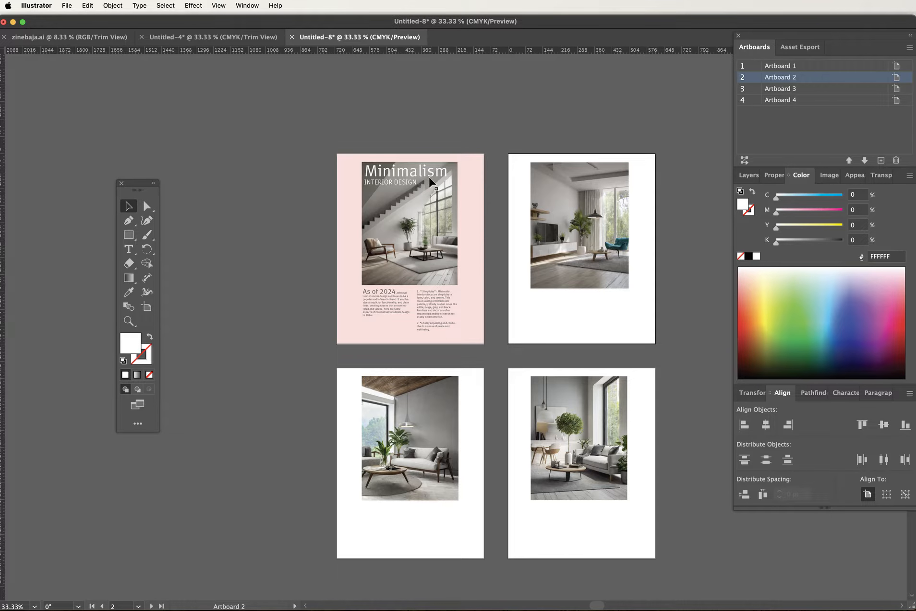
click(399, 168)
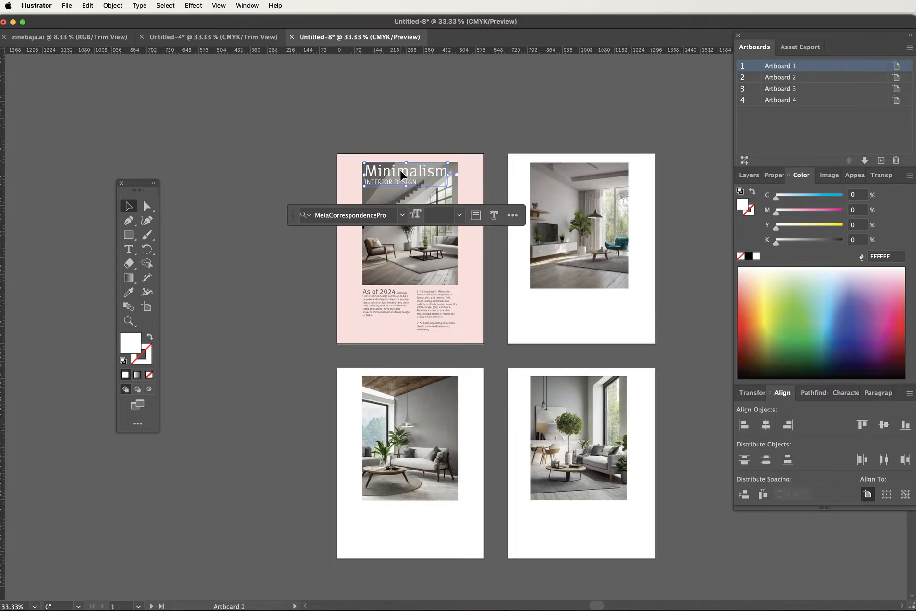
click(430, 142)
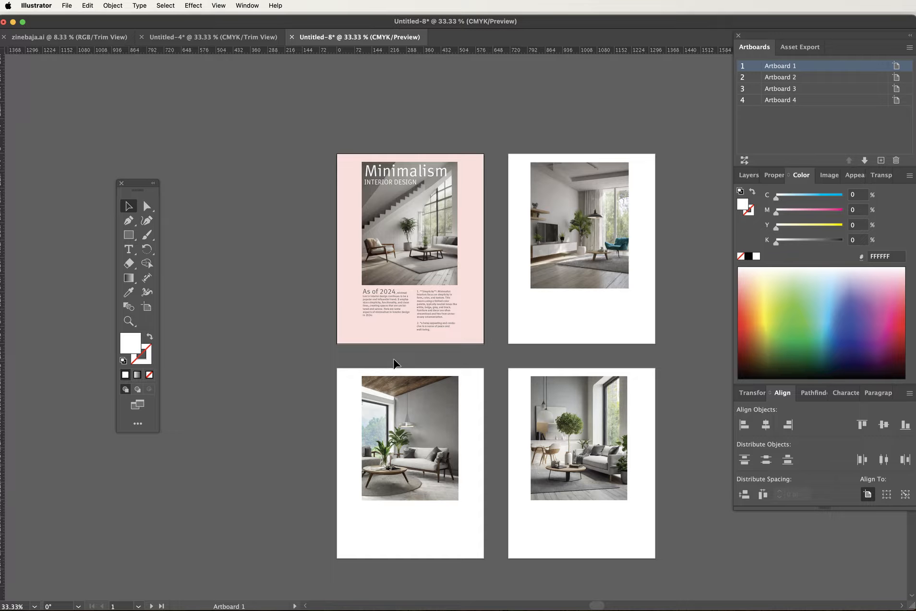
click(58, 41)
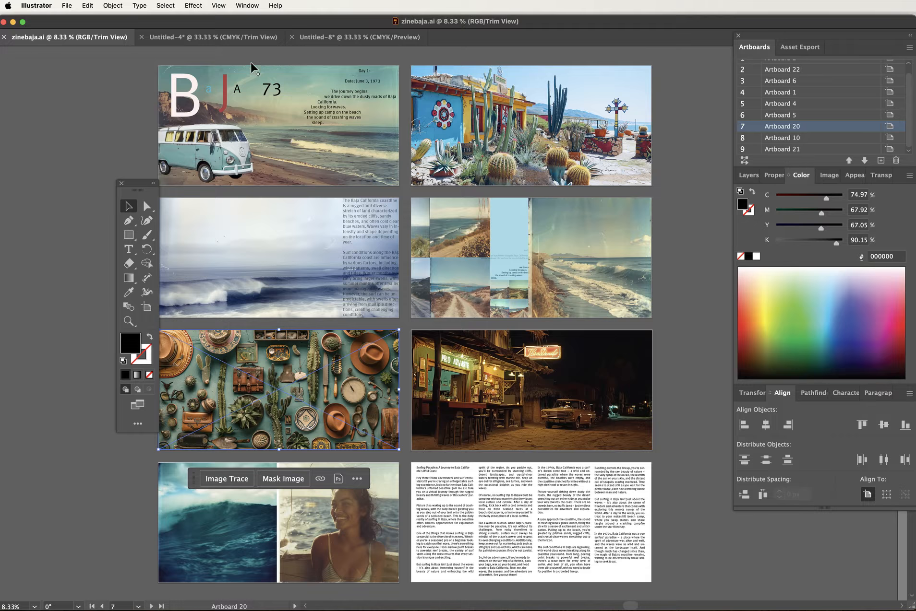
click(237, 42)
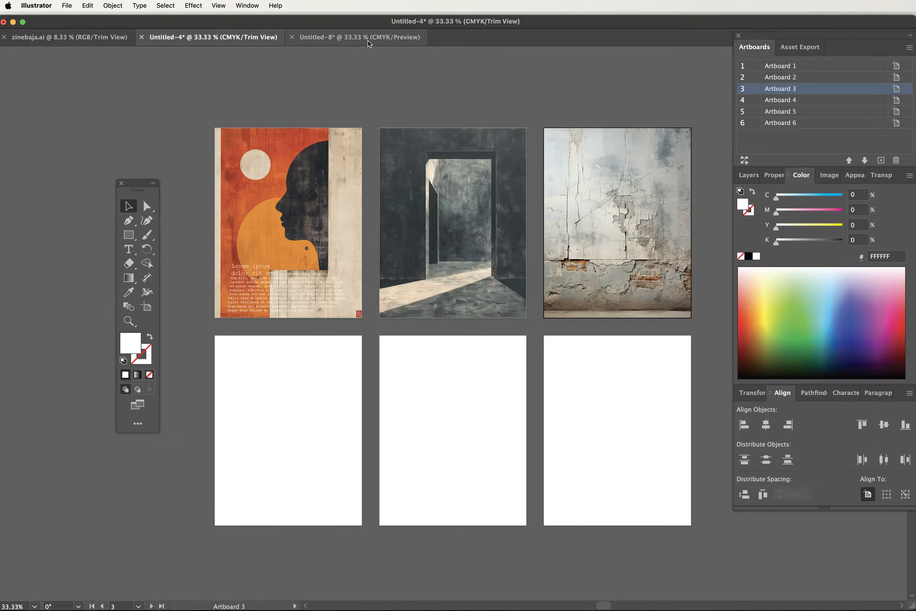
click(353, 38)
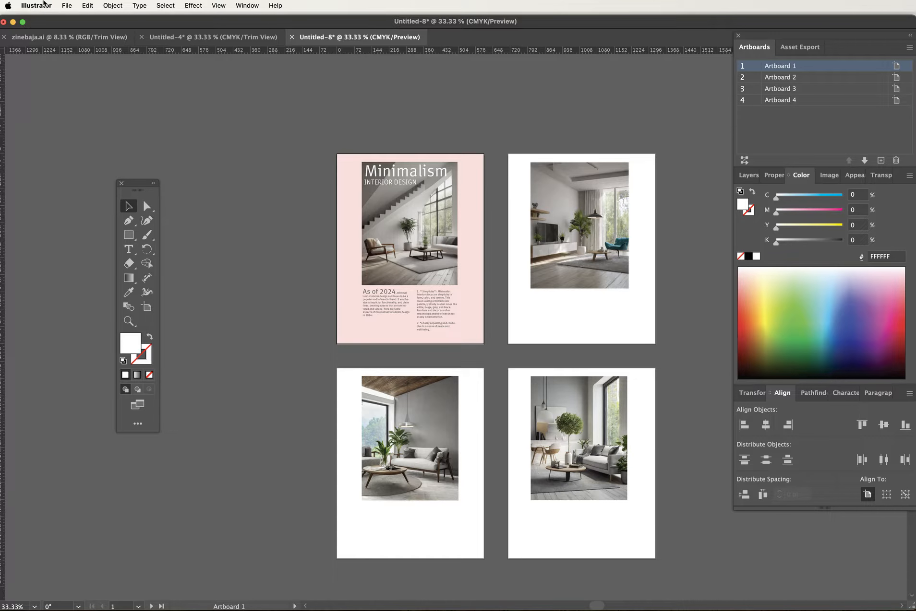
- Create a new document from the Letter print preset, 612 x 792 pt, in portrait orientation with one artboard
click(67, 6)
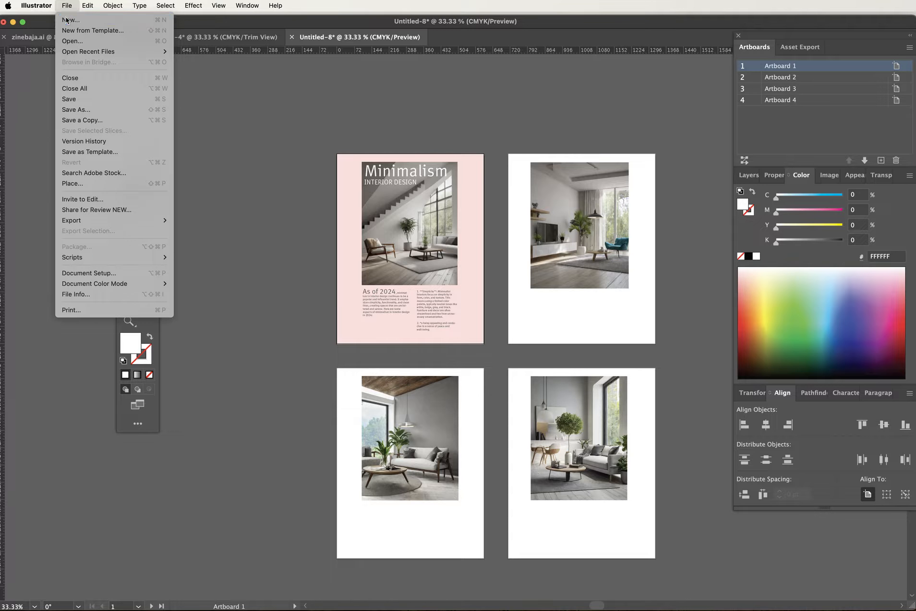
click(67, 20)
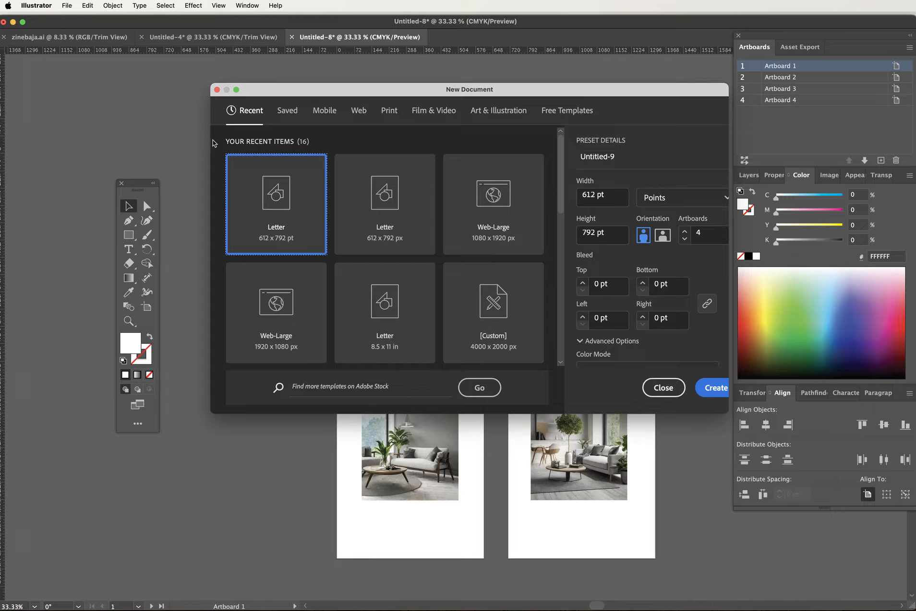
click(382, 198)
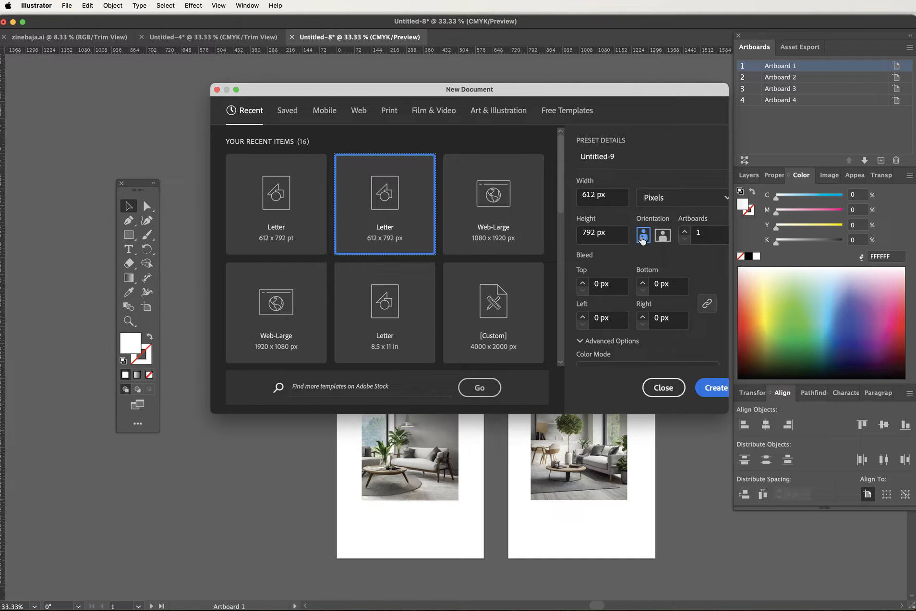
click(388, 111)
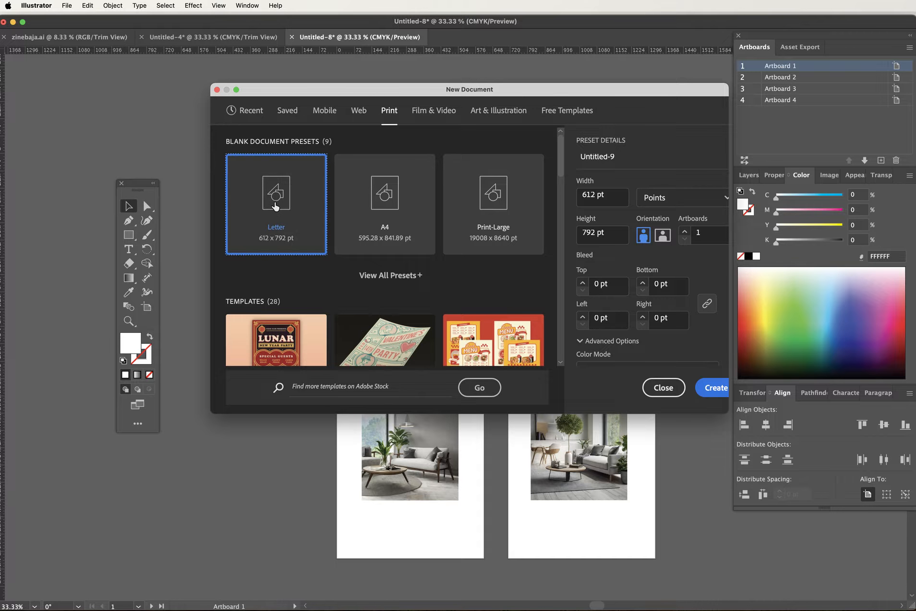
click(642, 238)
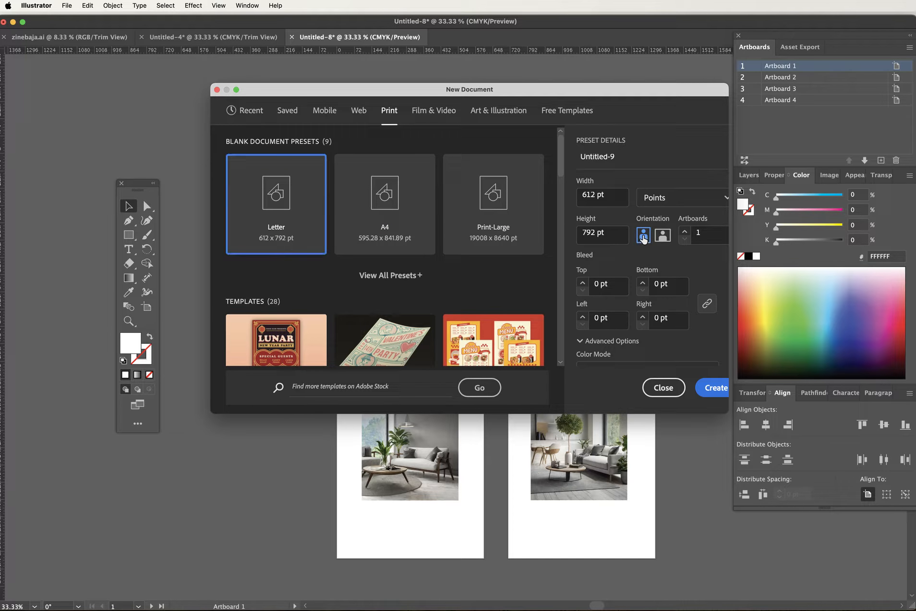
click(711, 388)
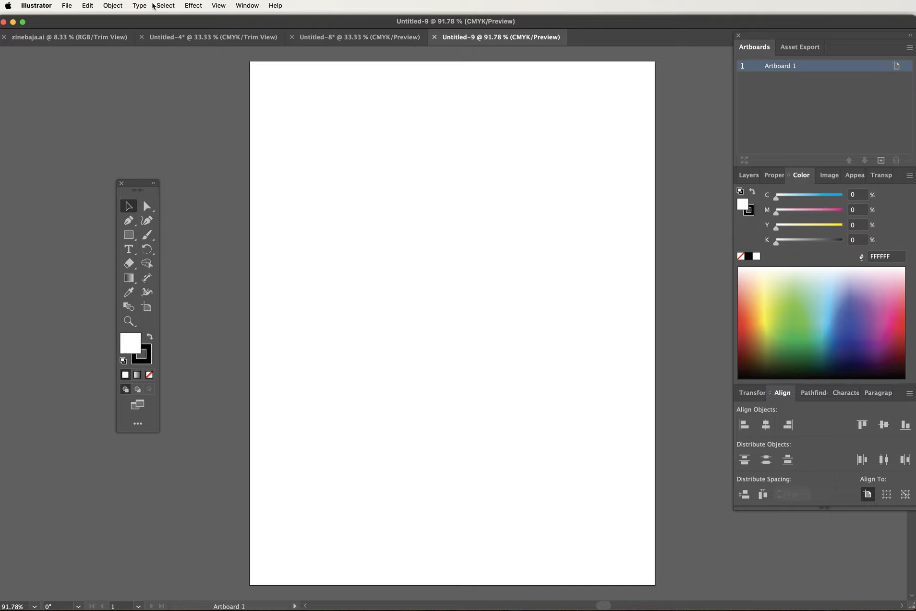
- Create a new portrait document from the Letter print preset, 612 x 792 pt, with four artboards
click(67, 5)
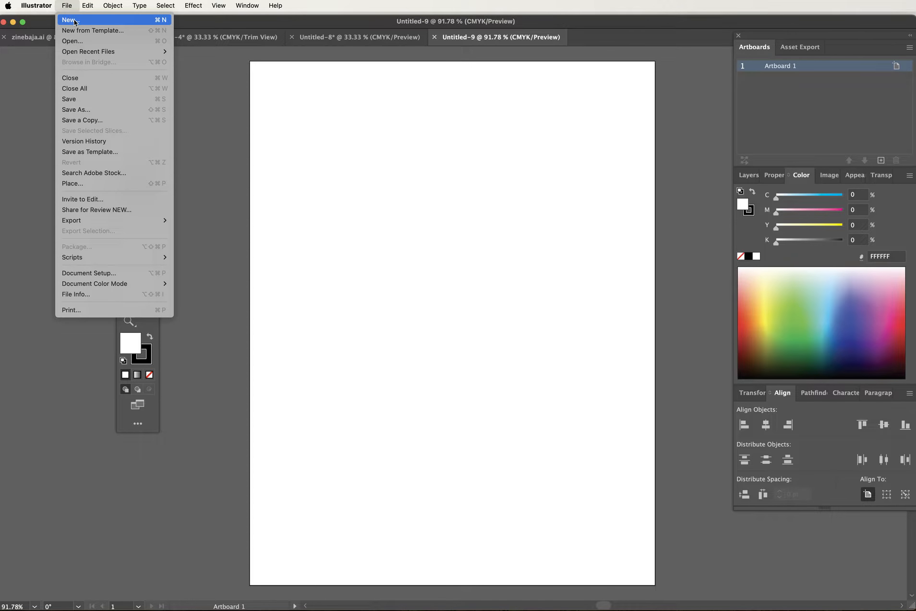
click(75, 22)
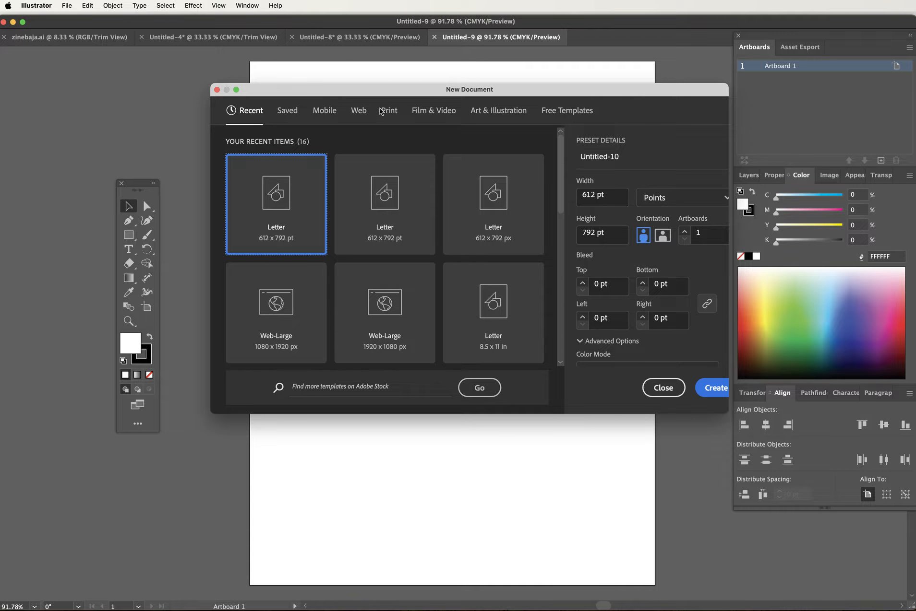
click(385, 112)
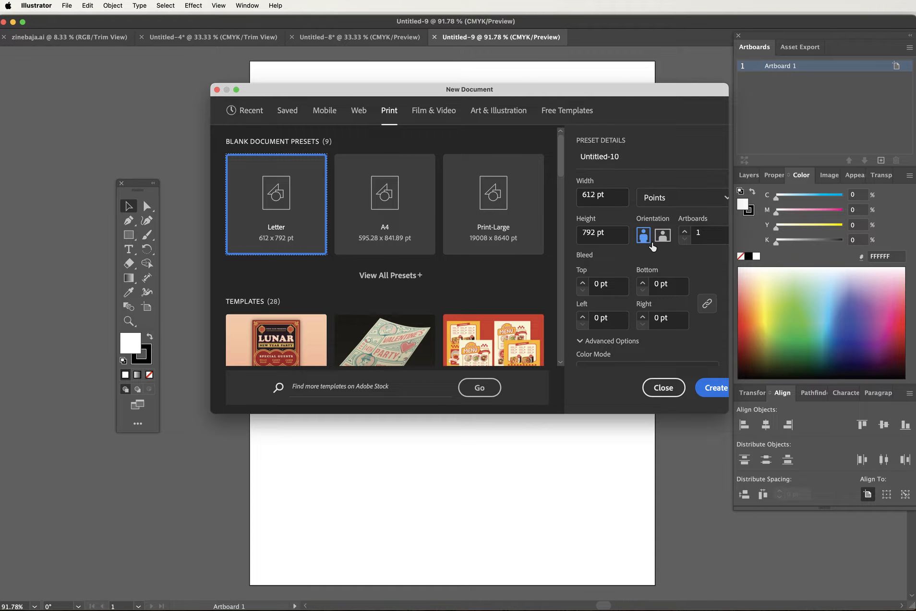
click(684, 232)
click(683, 232)
click(684, 232)
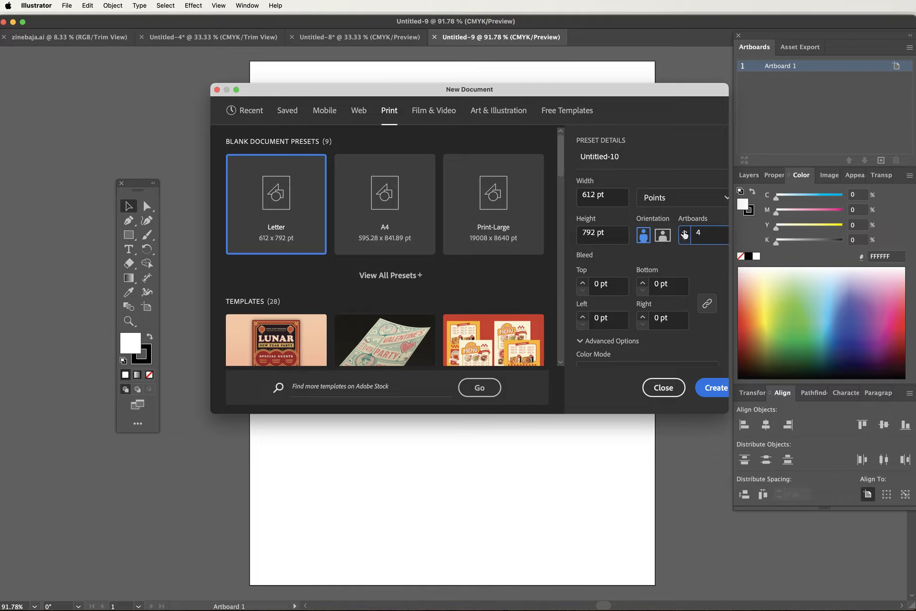
click(714, 388)
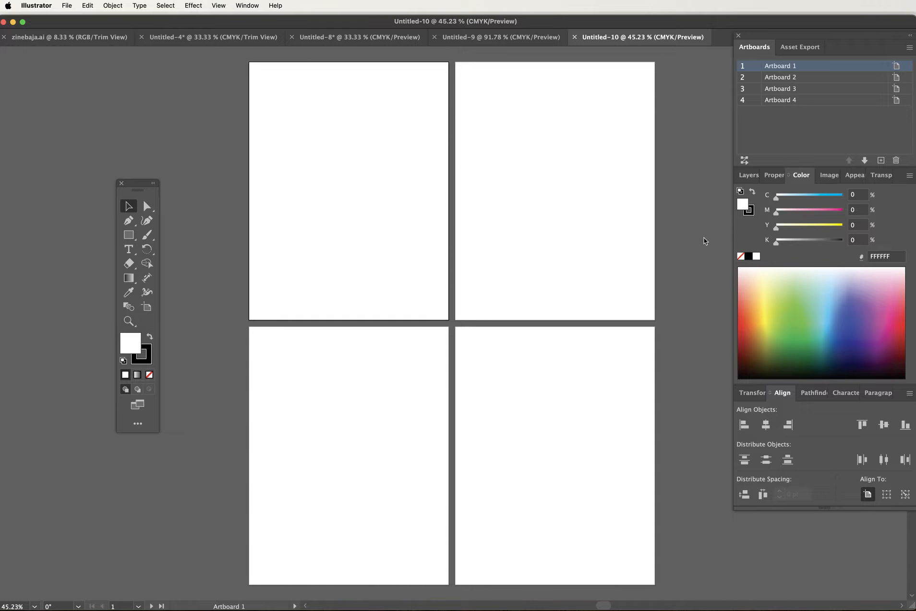
- Rearrange all four artboards in two columns with the spacing set to 100 pt
click(247, 6)
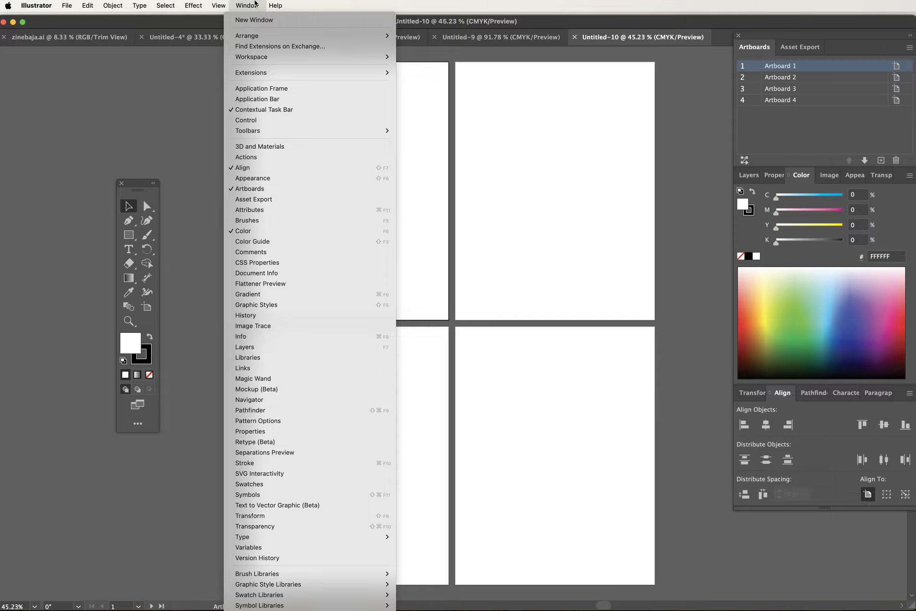
mouse_move(265, 3)
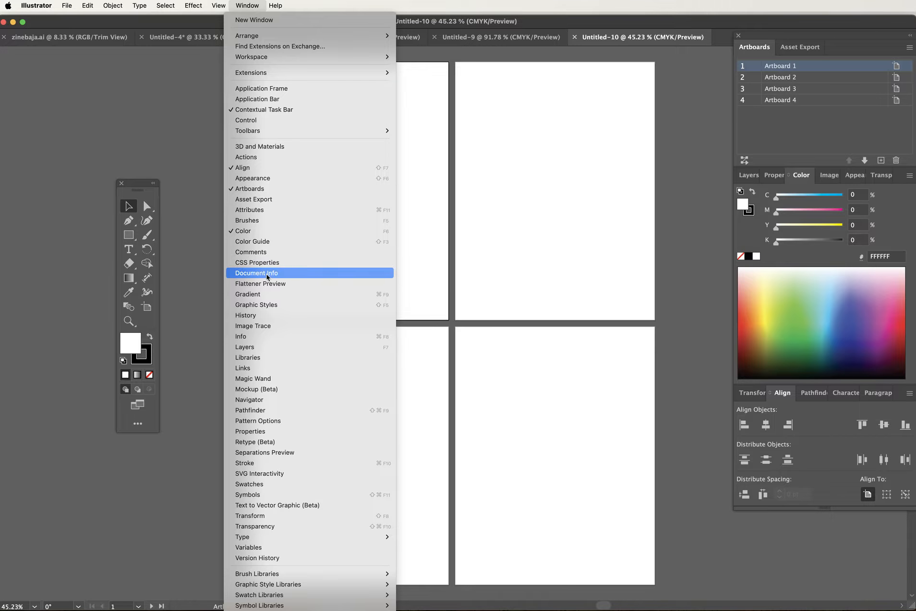
click(251, 6)
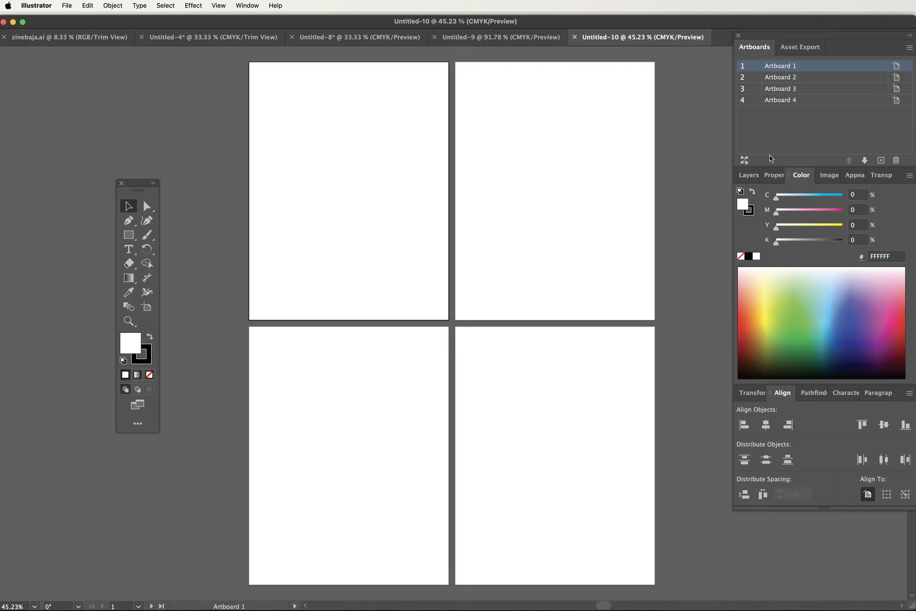
click(744, 160)
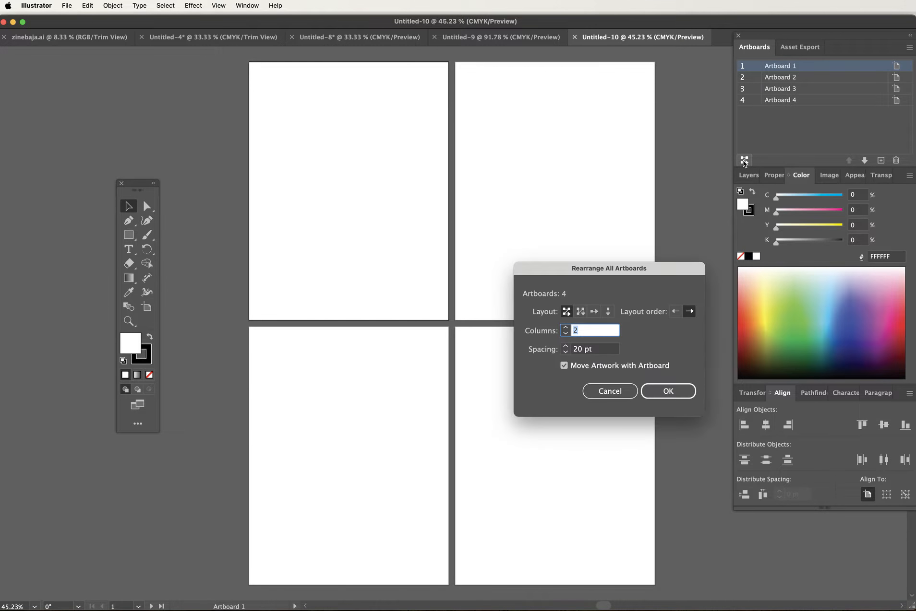
double_click(582, 352)
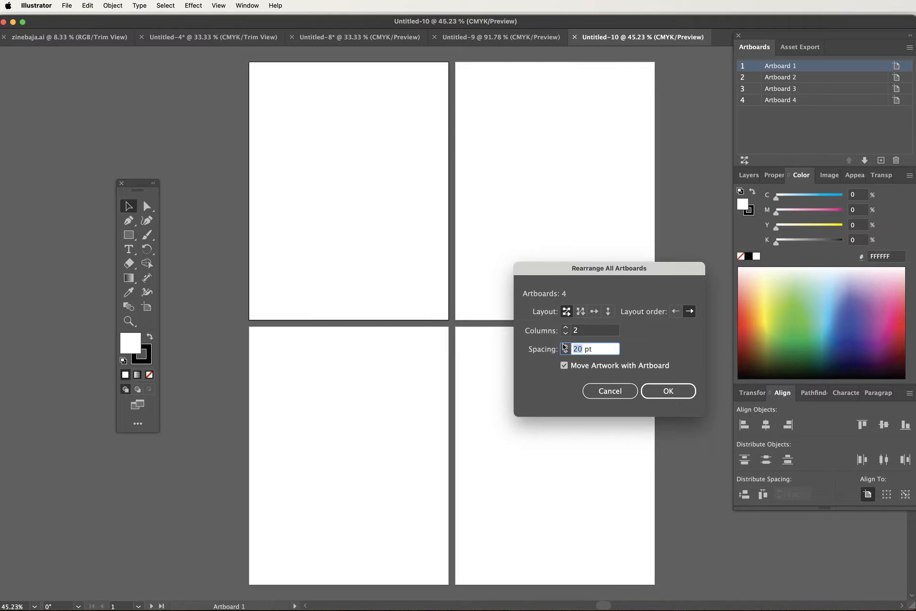
text(100)
key(Return)
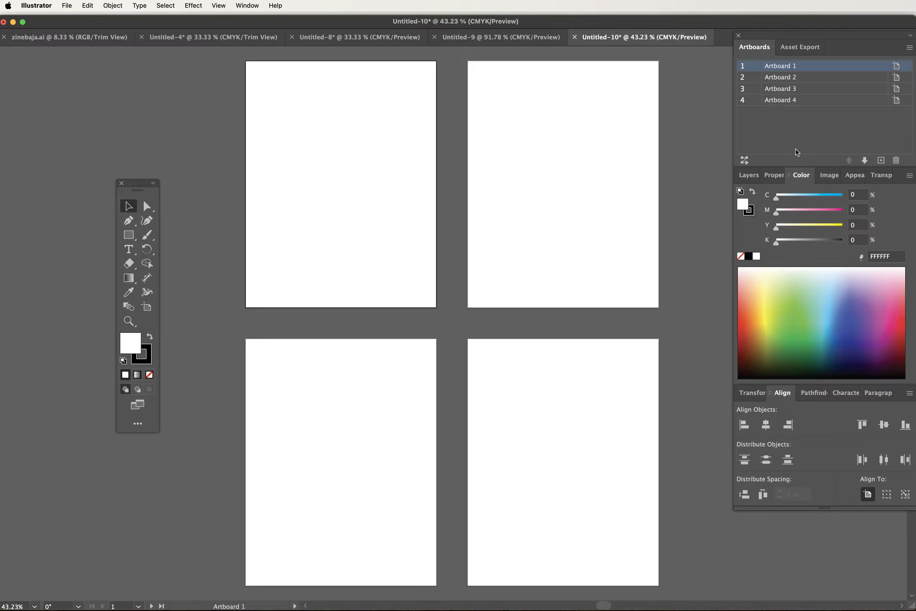
- Check the artboard arrangement settings again and look over the document's layers and appearance attributes
click(744, 160)
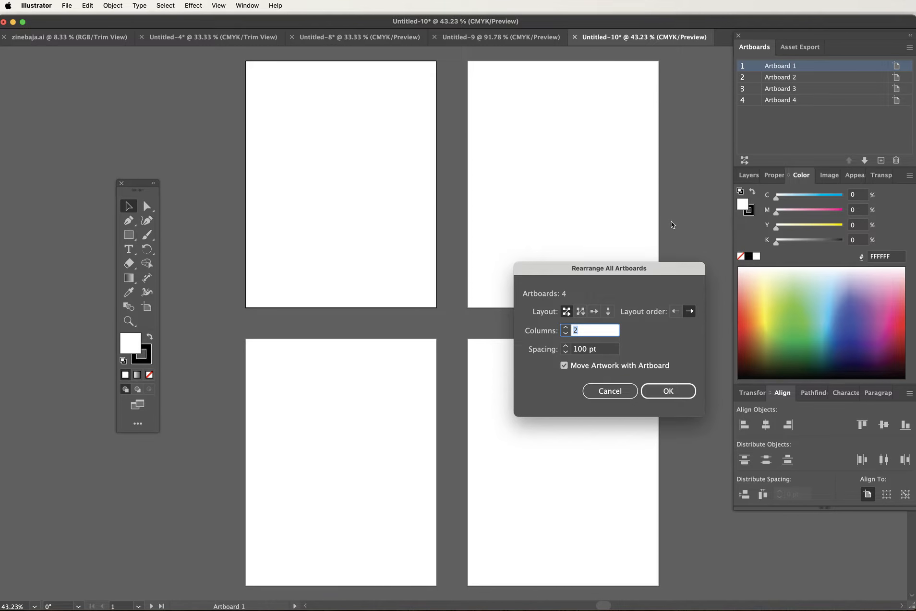
click(675, 391)
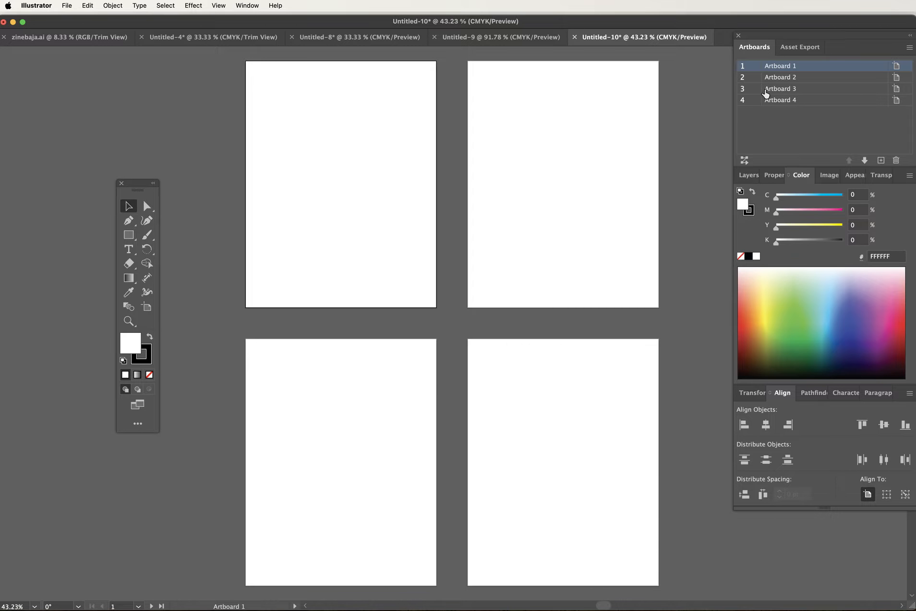
click(747, 176)
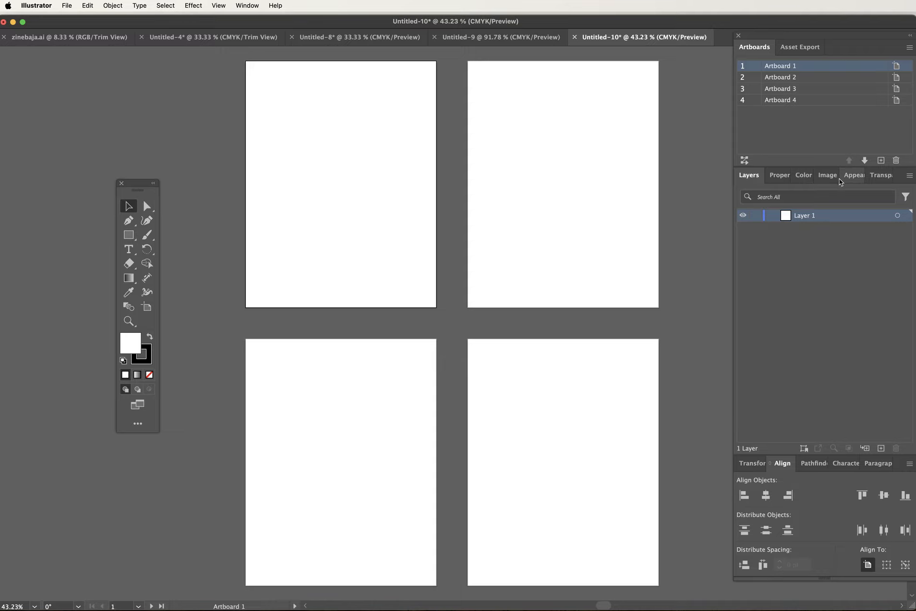
click(857, 180)
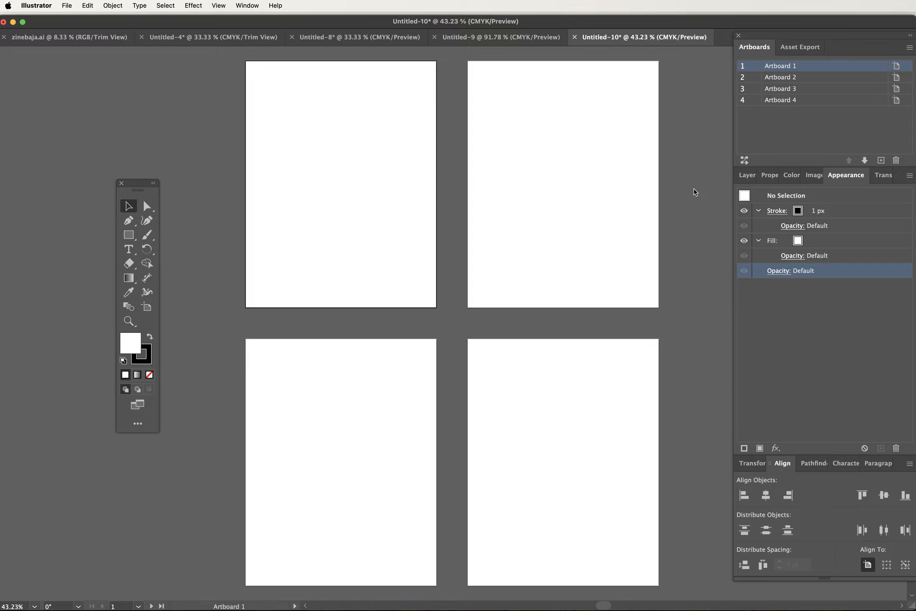
- Switch to Finder and look through the zine image folder, including its minimal and zine2 subfolders
key(super+Tab)
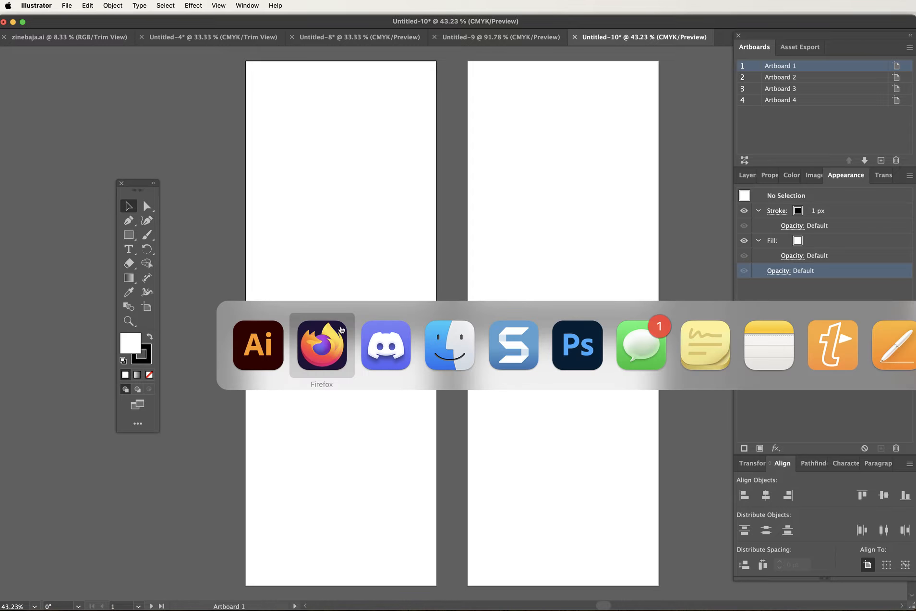
click(441, 349)
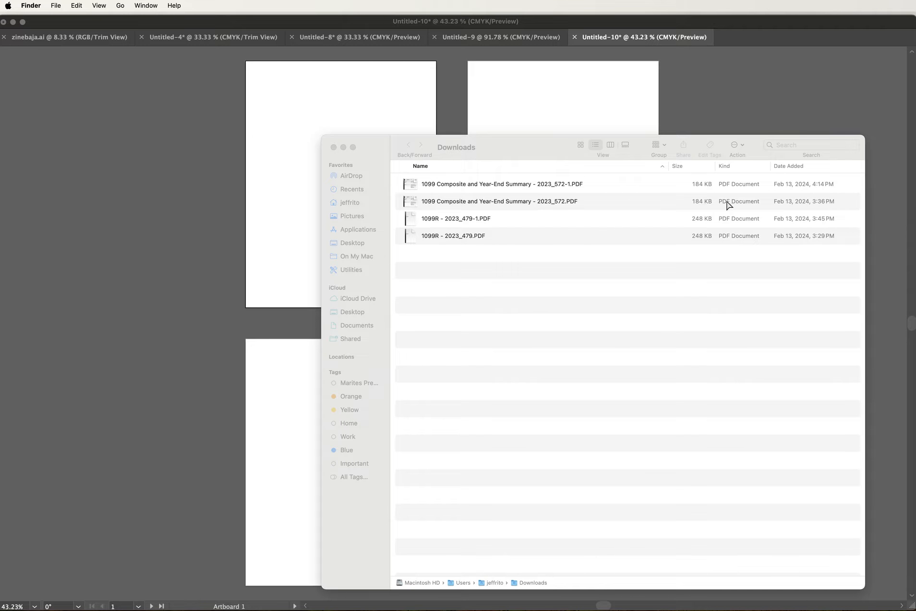
click(334, 147)
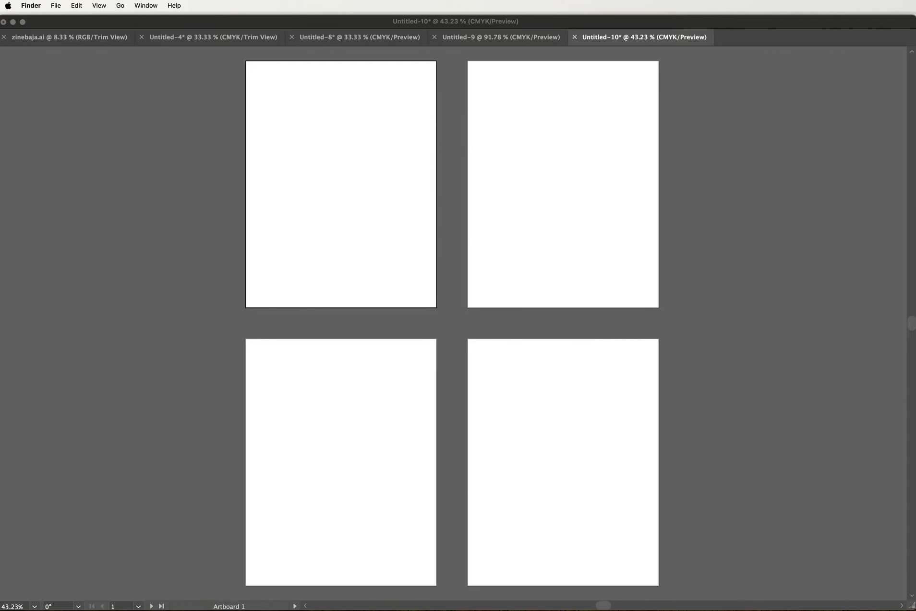
drag(915, 149, 374, 113)
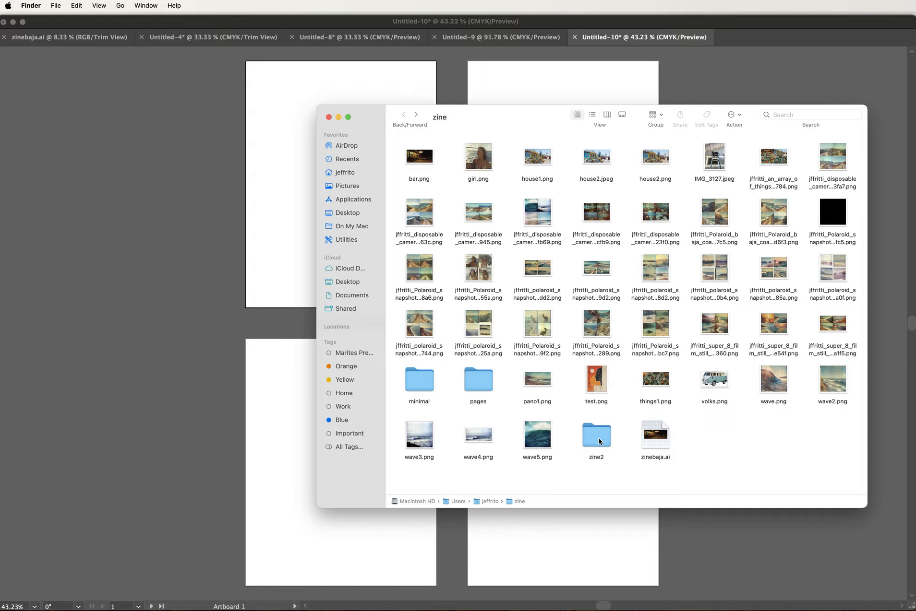
double_click(419, 380)
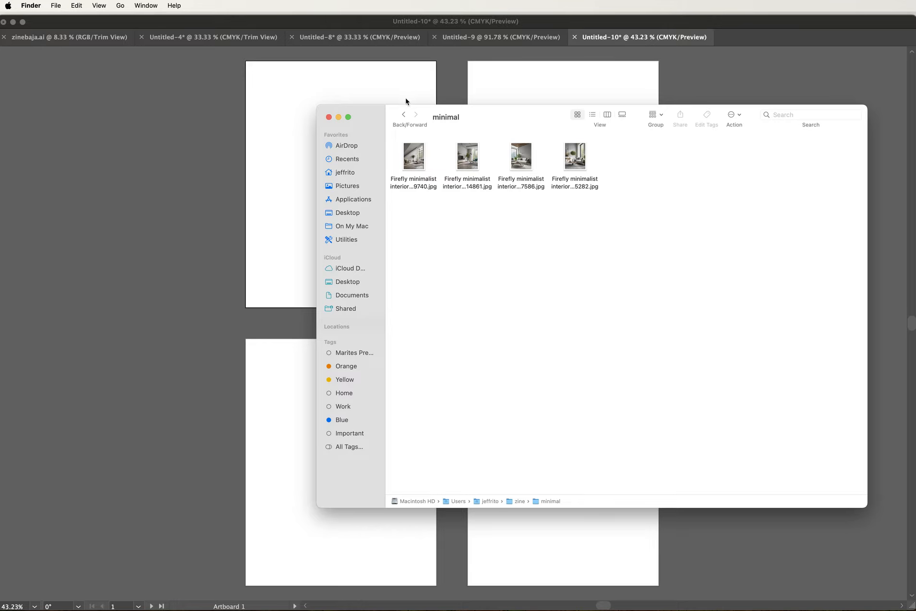
click(402, 115)
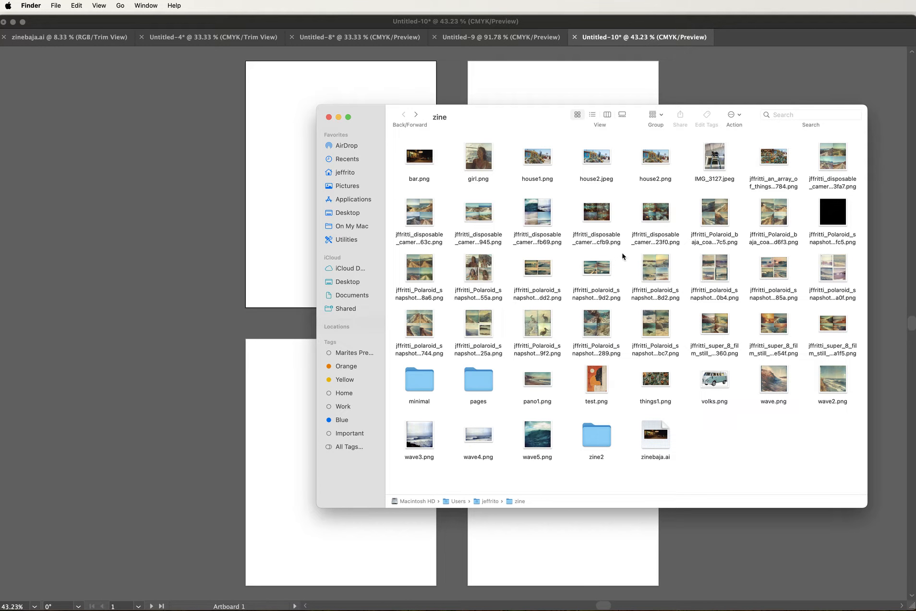
double_click(597, 442)
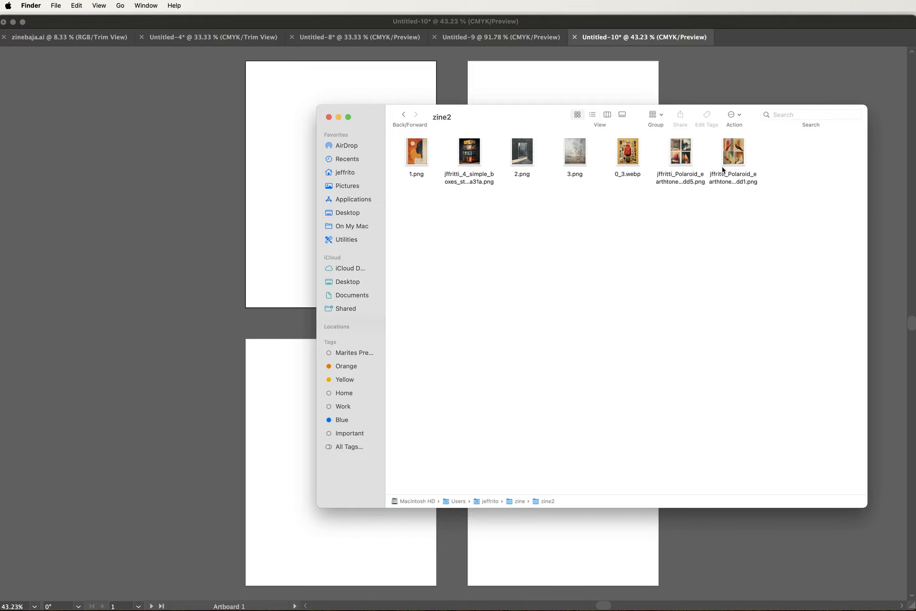
click(403, 115)
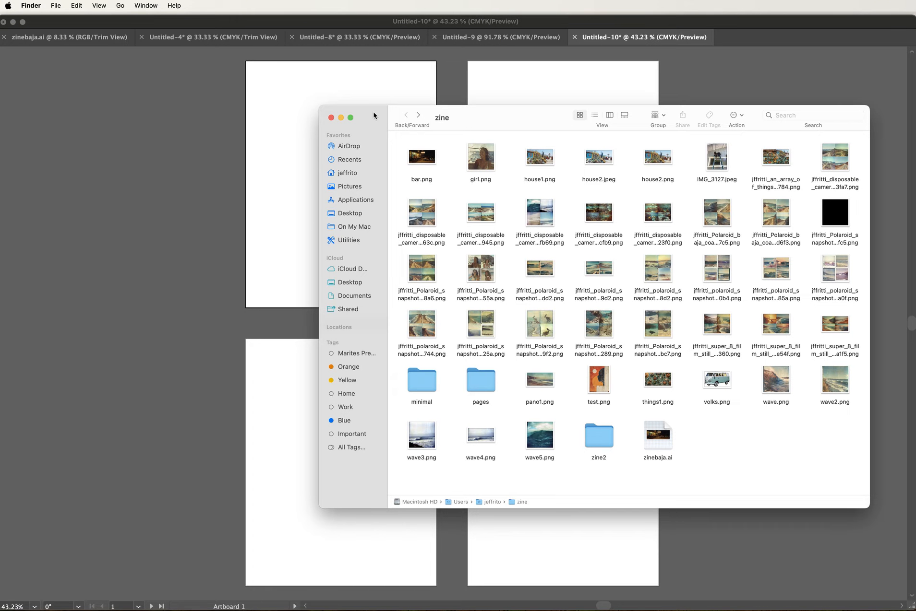
drag(370, 114, 915, 144)
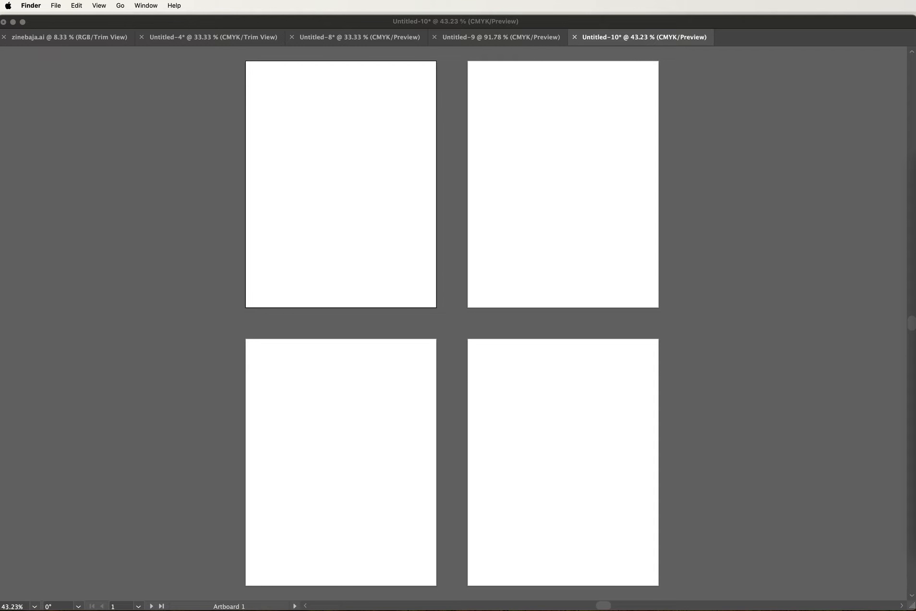
- Switch to Discord and browse the midjourney channel's generated Baja surf, wave and underwater images
key(super+Tab)
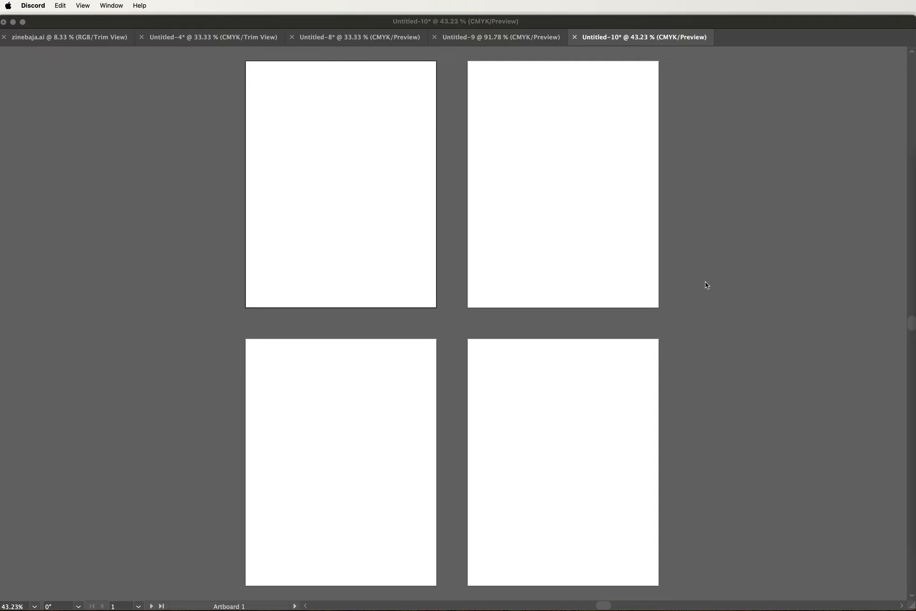
drag(914, 154, 225, 57)
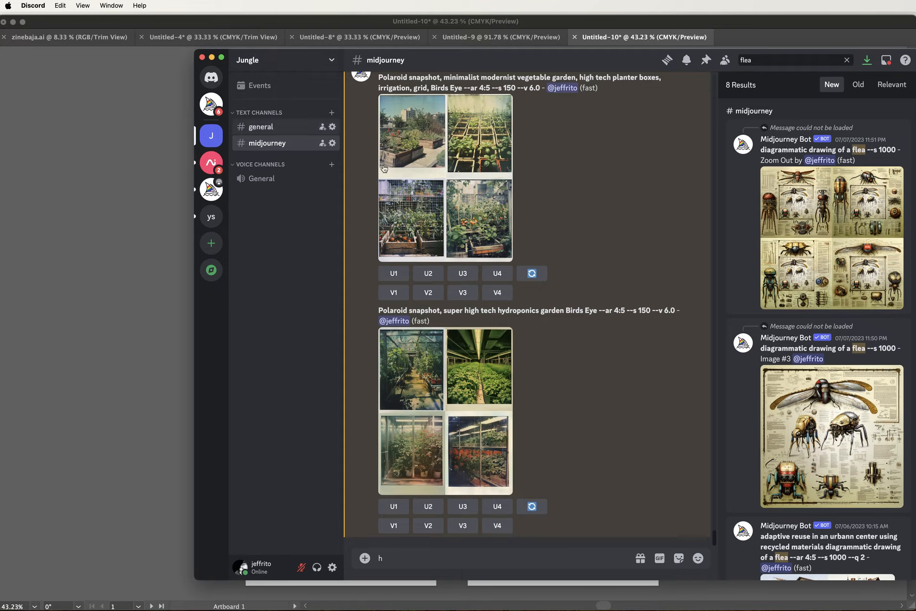
scroll(444, 202, up, 15)
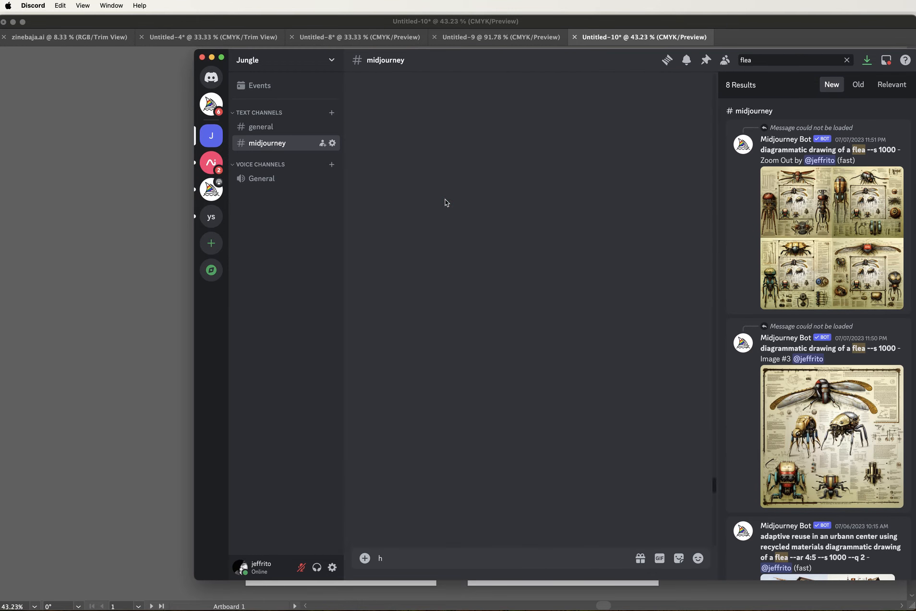
scroll(444, 199, up, 10)
scroll(444, 199, up, 15)
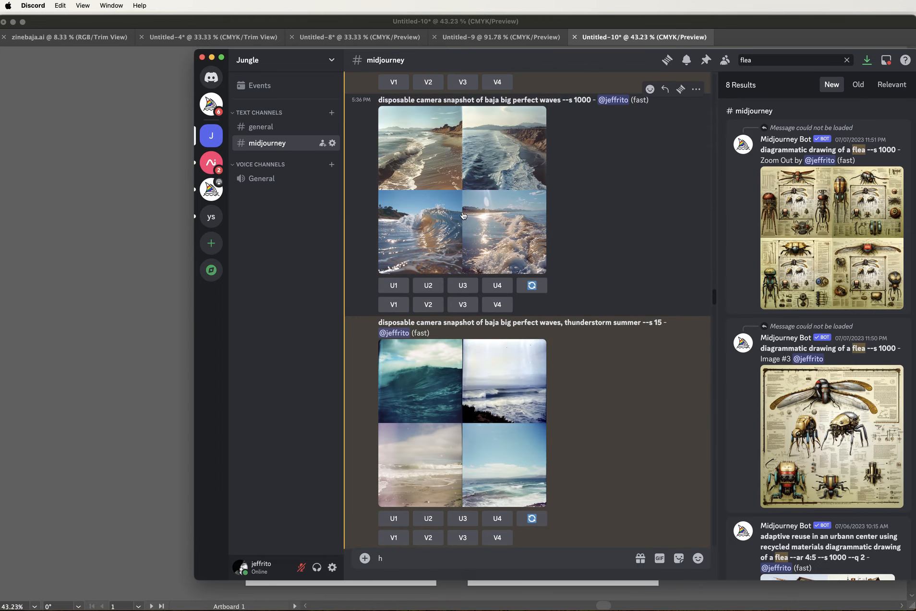
scroll(462, 216, up, 15)
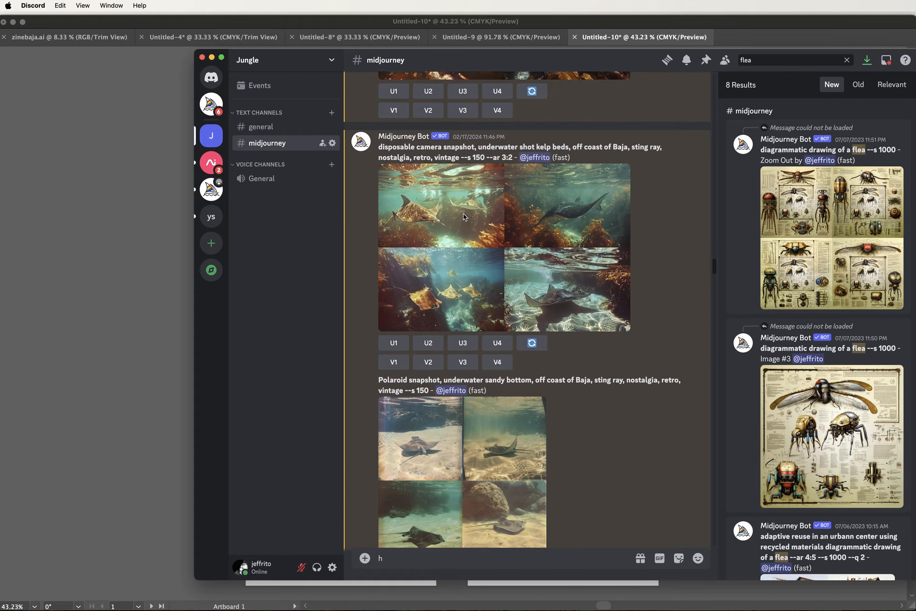
scroll(463, 214, up, 10)
scroll(463, 214, down, 11)
scroll(462, 214, up, 15)
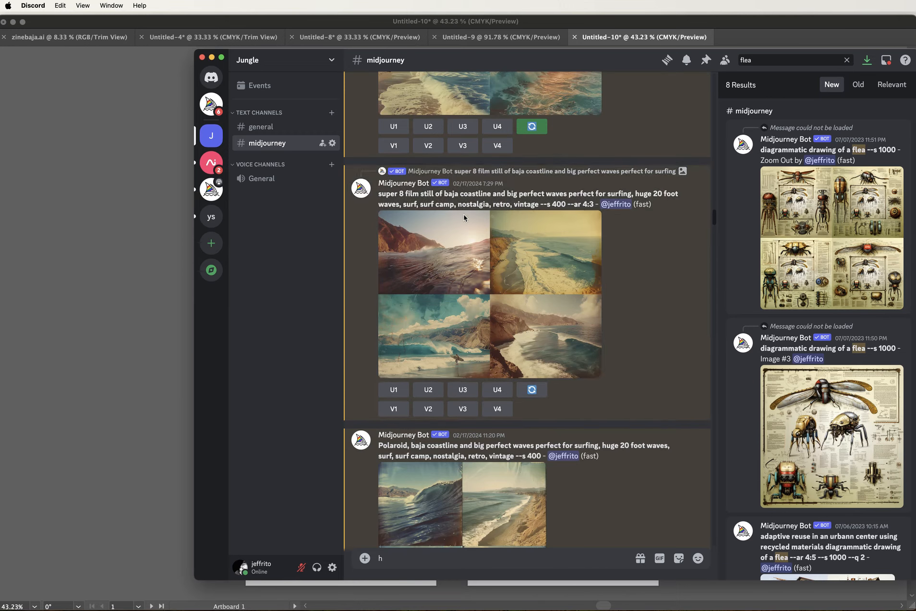
scroll(463, 216, up, 12)
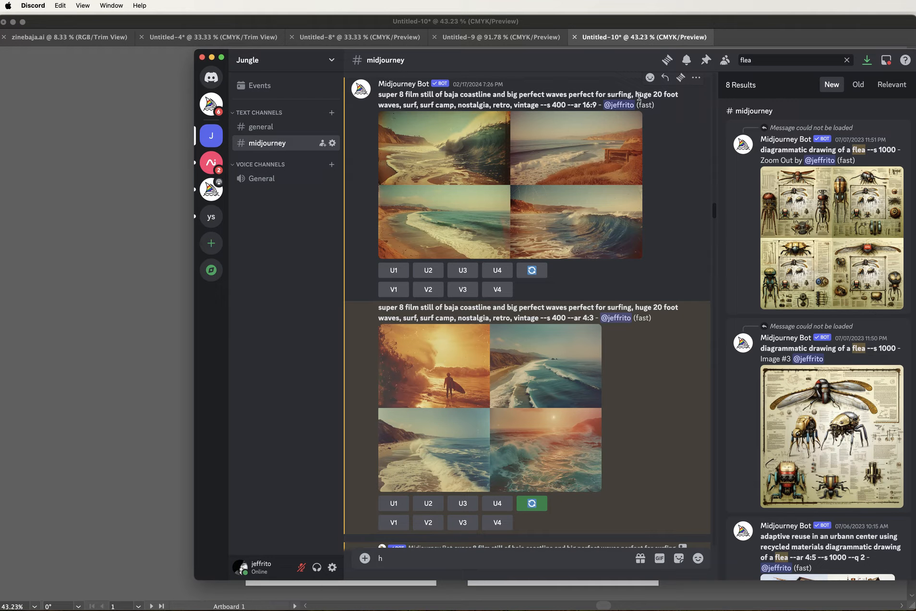
- Preview the Polaroid snapshot grid of the Baja coastline enlarged and continue browsing the channel's Baja road and beach images
scroll(488, 147, down, 10)
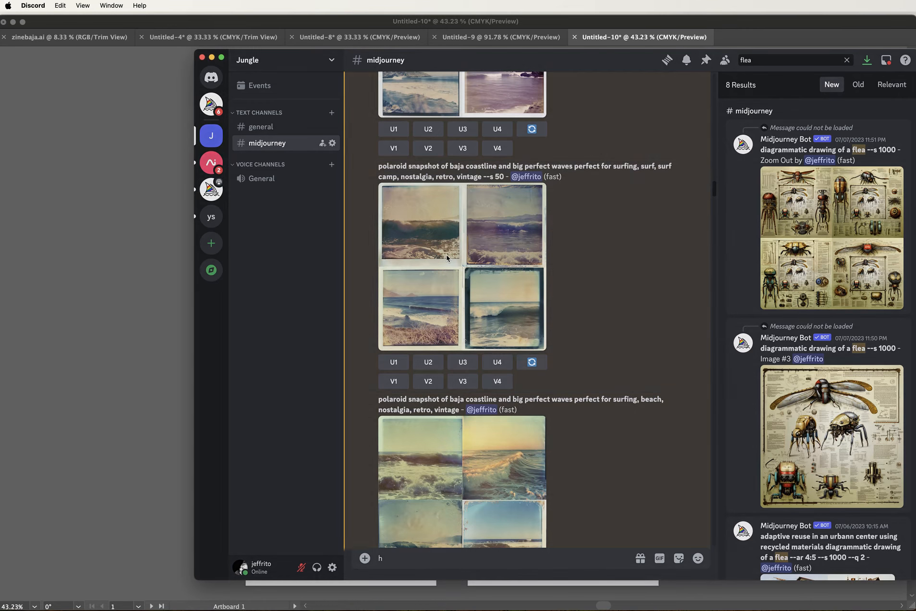
click(446, 254)
click(605, 109)
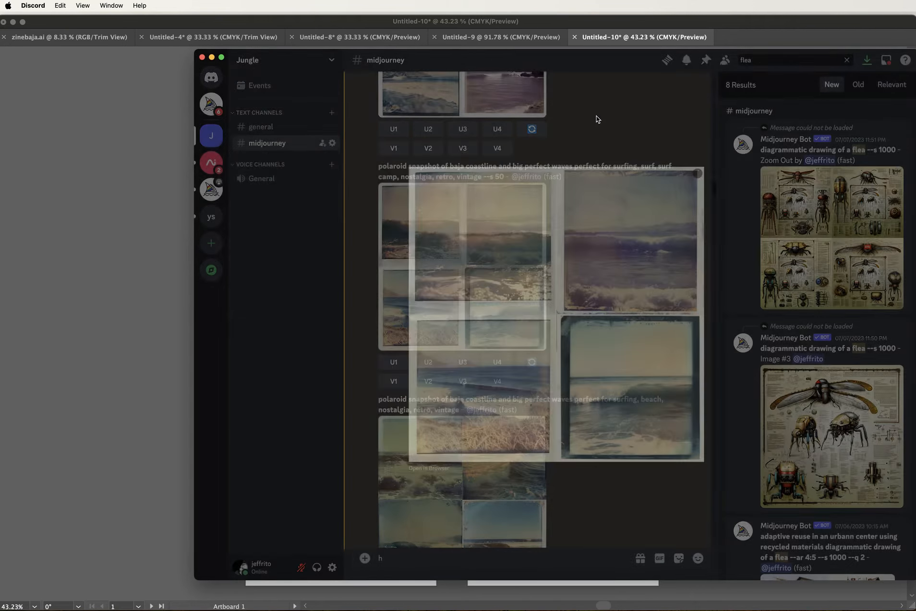
scroll(548, 231, up, 5)
scroll(542, 250, down, 15)
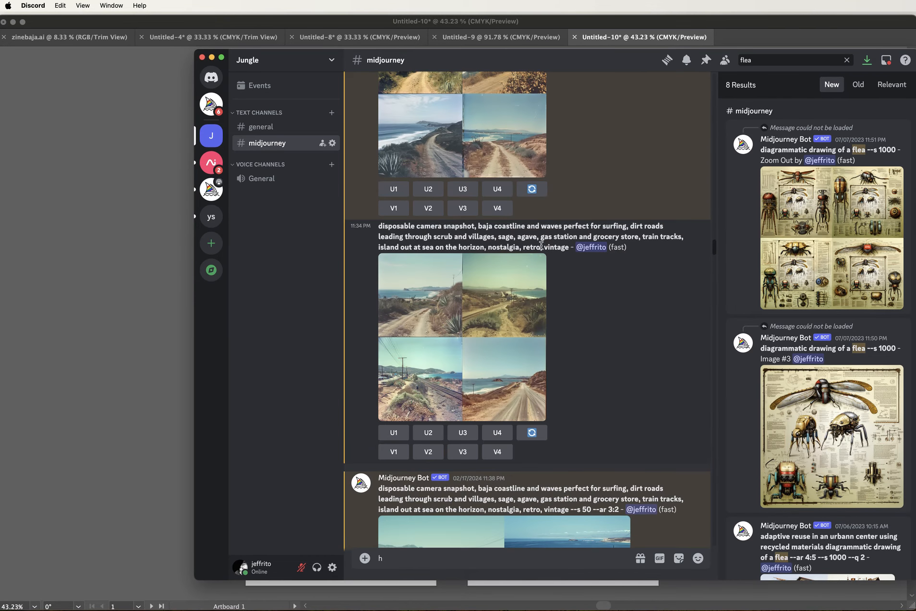
scroll(542, 248, down, 20)
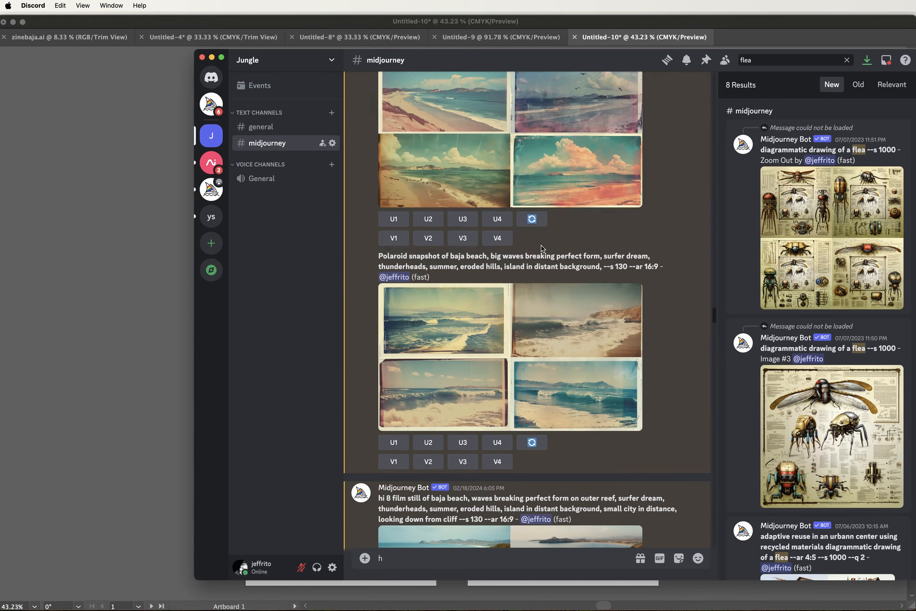
- Browse the midjourney channel's Baja images and preview the 16:9 scrapbooking-style grid of 1970s Baja California items enlarged
scroll(541, 249, down, 15)
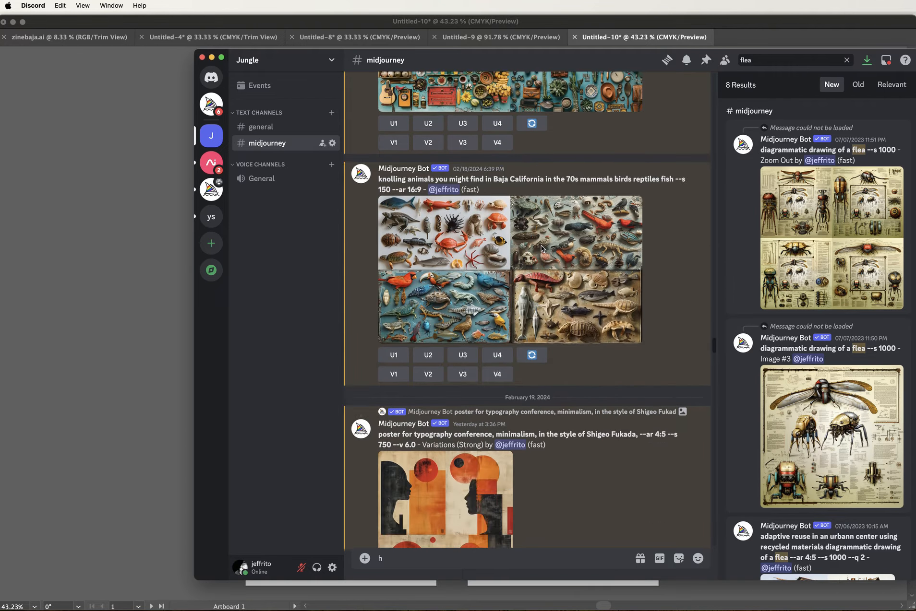
scroll(541, 248, up, 20)
scroll(541, 250, up, 5)
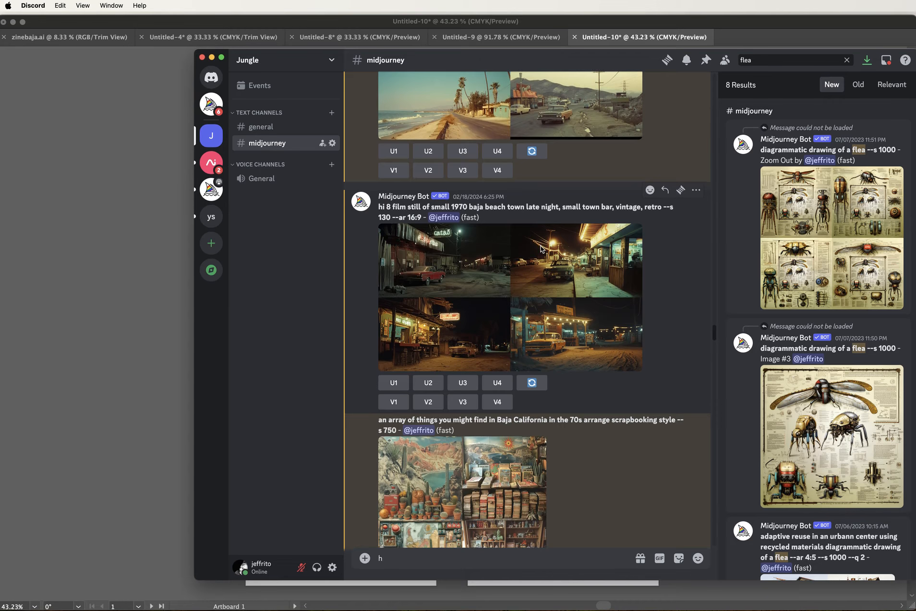
scroll(541, 249, down, 7)
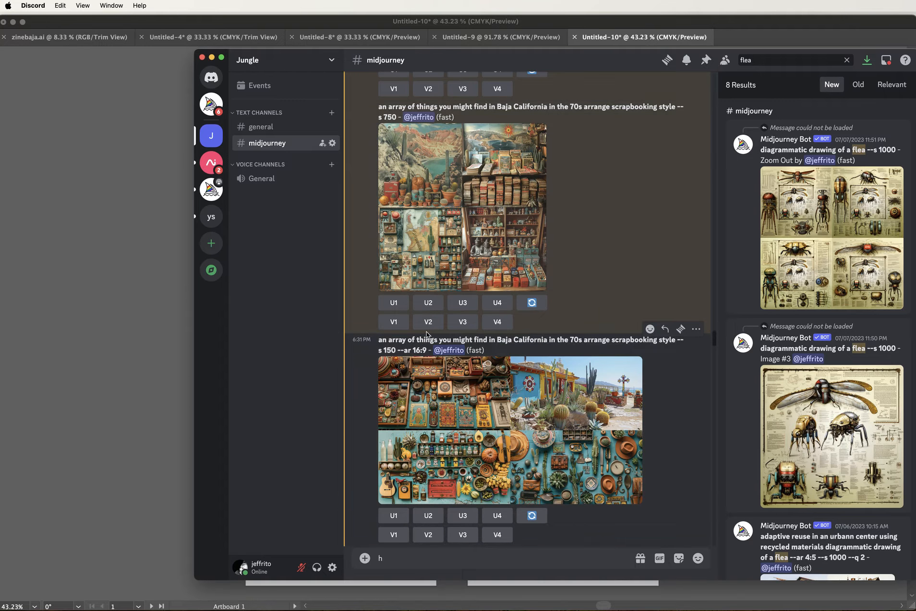
click(476, 435)
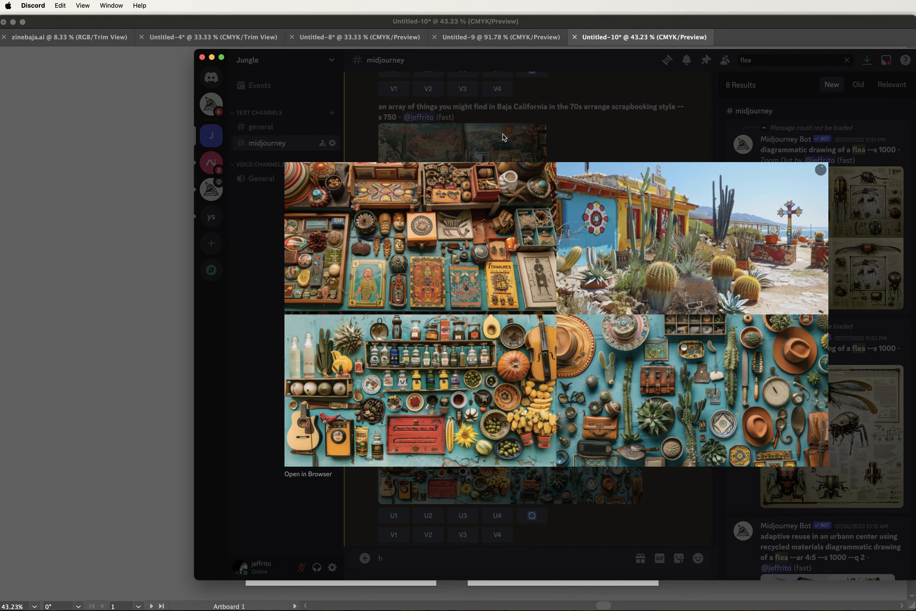
click(562, 524)
- Look through the Shigeo Fukada-style Polaroid images and preview the minimalist modernist exteriors grid enlarged
scroll(540, 443, up, 15)
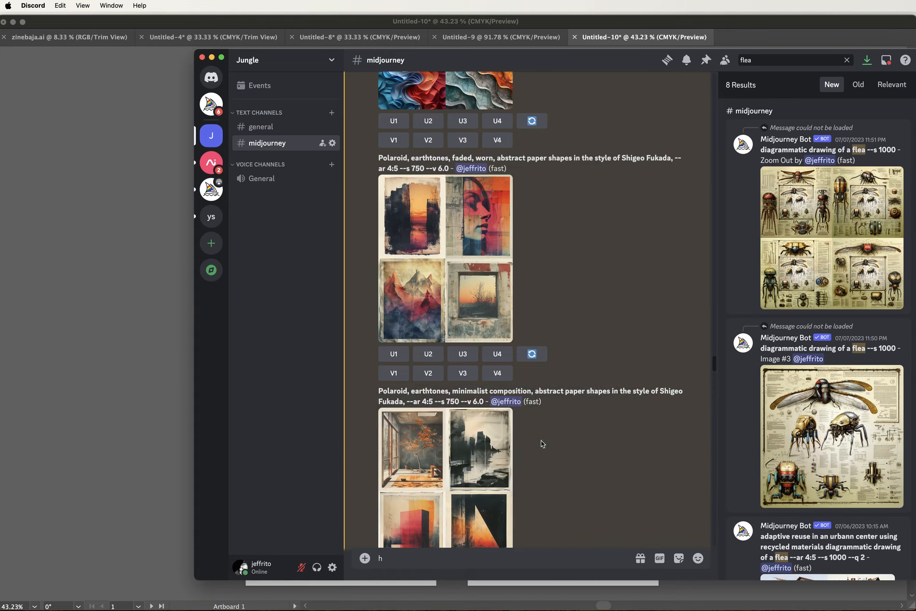
scroll(540, 443, down, 10)
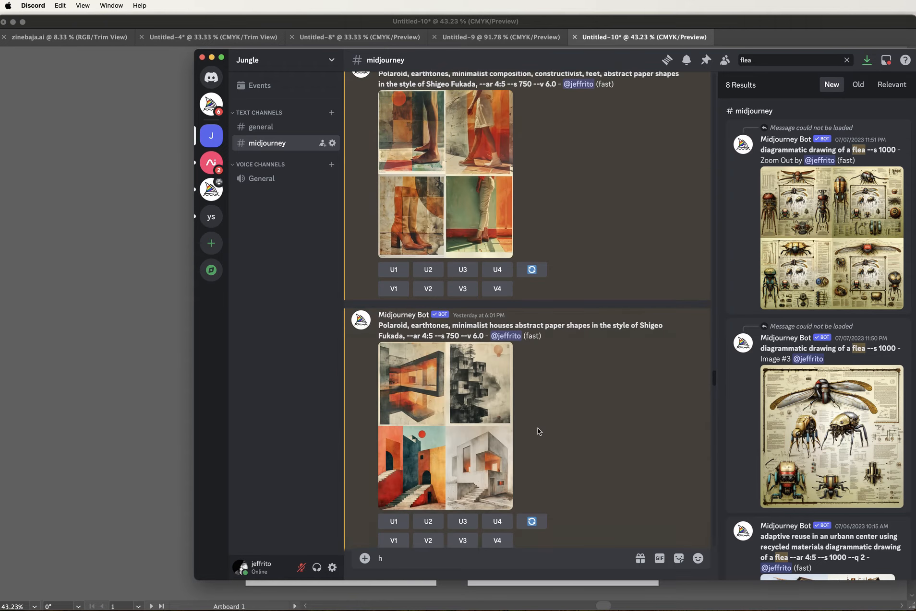
scroll(536, 426, down, 10)
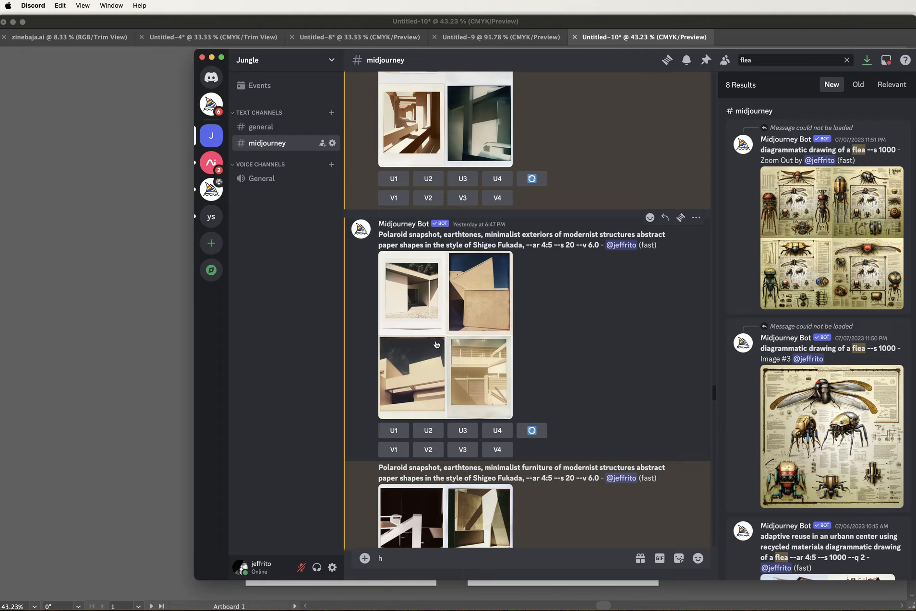
click(441, 321)
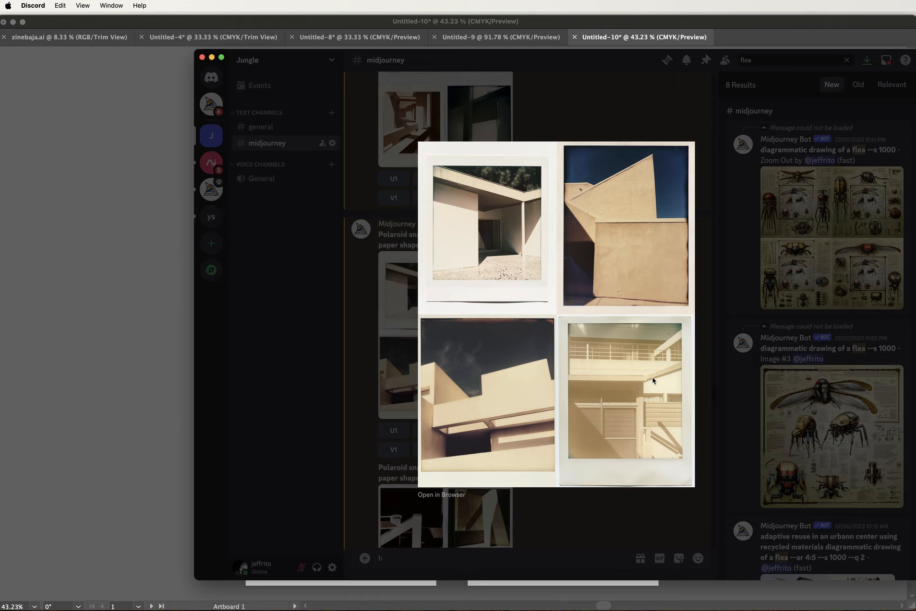
click(598, 503)
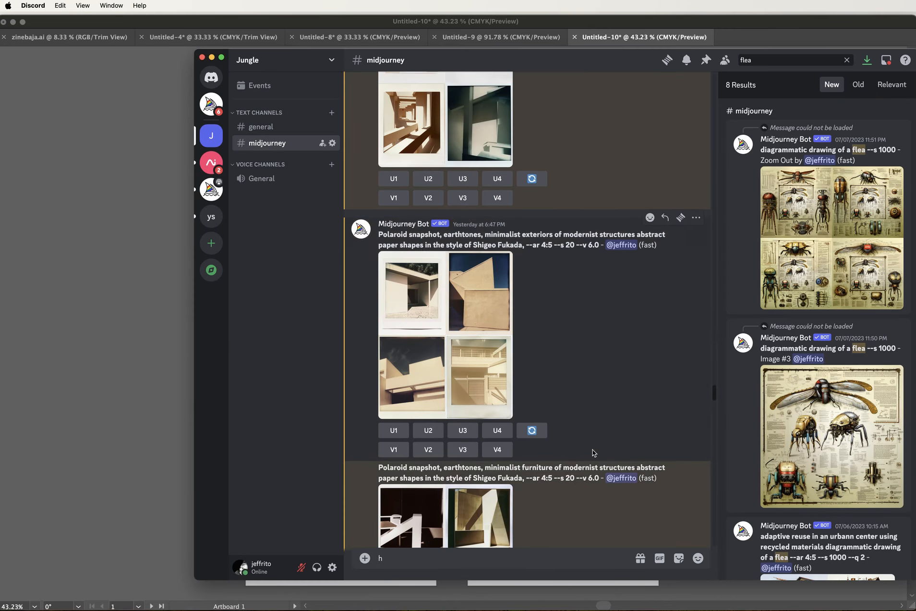
- Continue to the modernist structures with infinity edge swimming pools and preview the strong-variation Polaroid grid enlarged
scroll(591, 428, down, 10)
scroll(592, 428, down, 8)
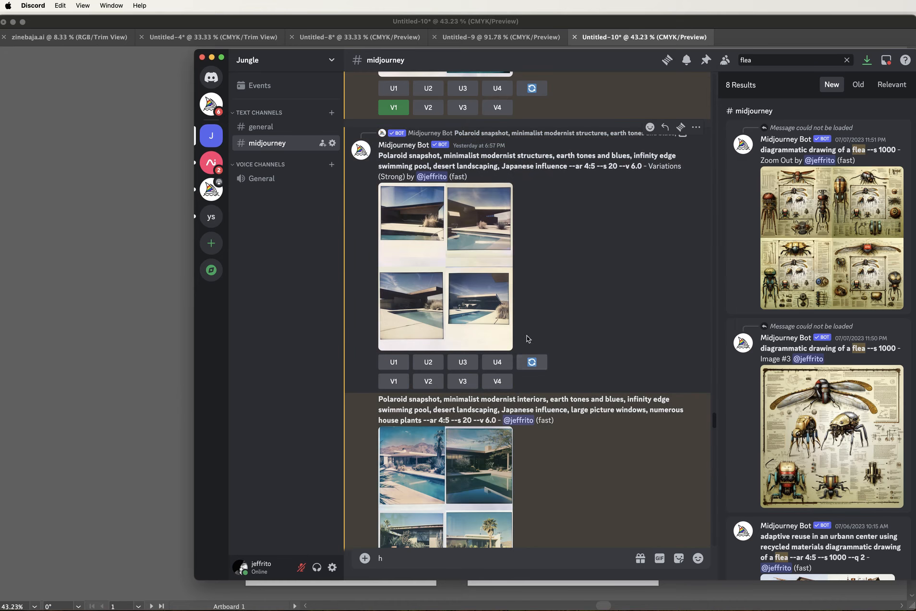
click(478, 226)
click(598, 503)
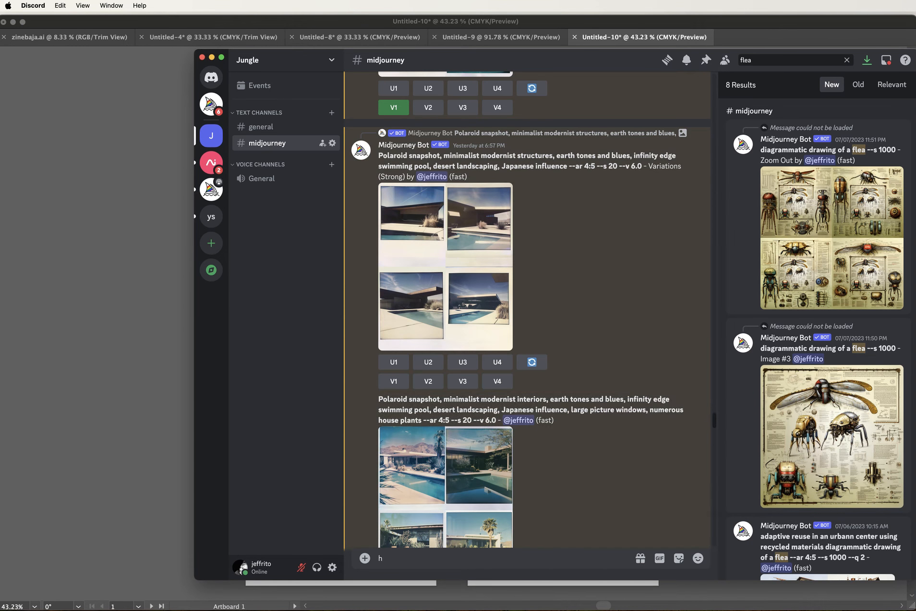
- Switch to Firefox to view the minimalist interior design images generated in Adobe Firefly, and return to Illustrator
key(super+Tab)
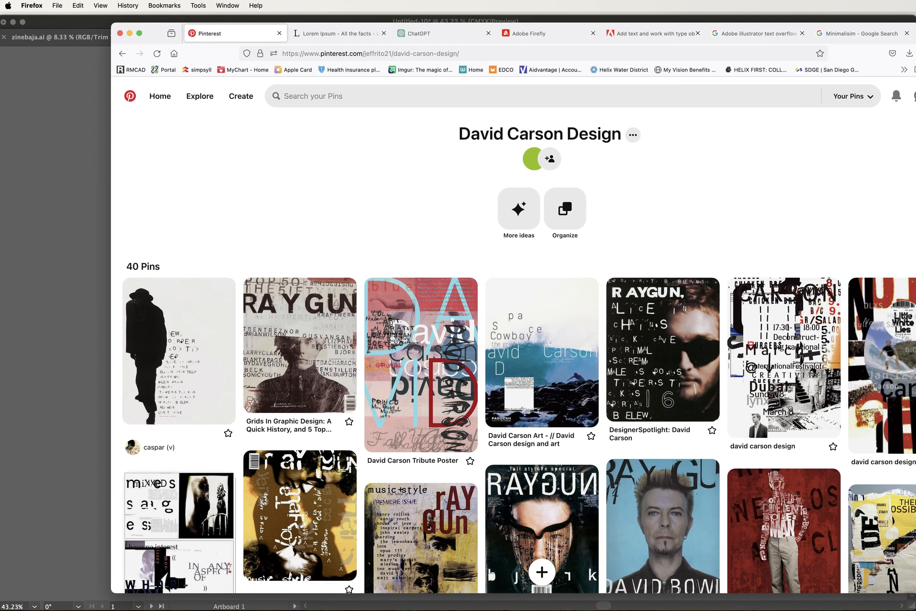
click(545, 34)
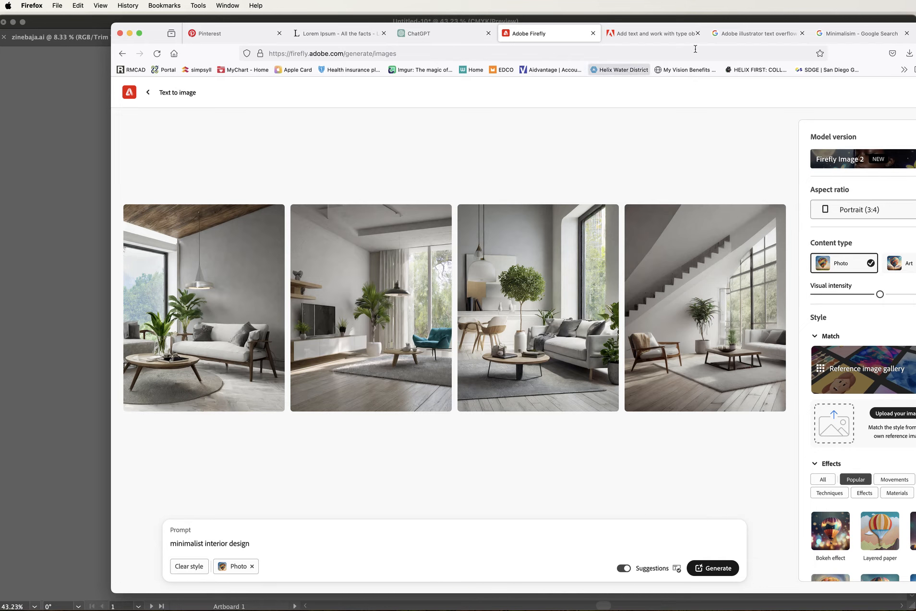
drag(912, 27, 882, 23)
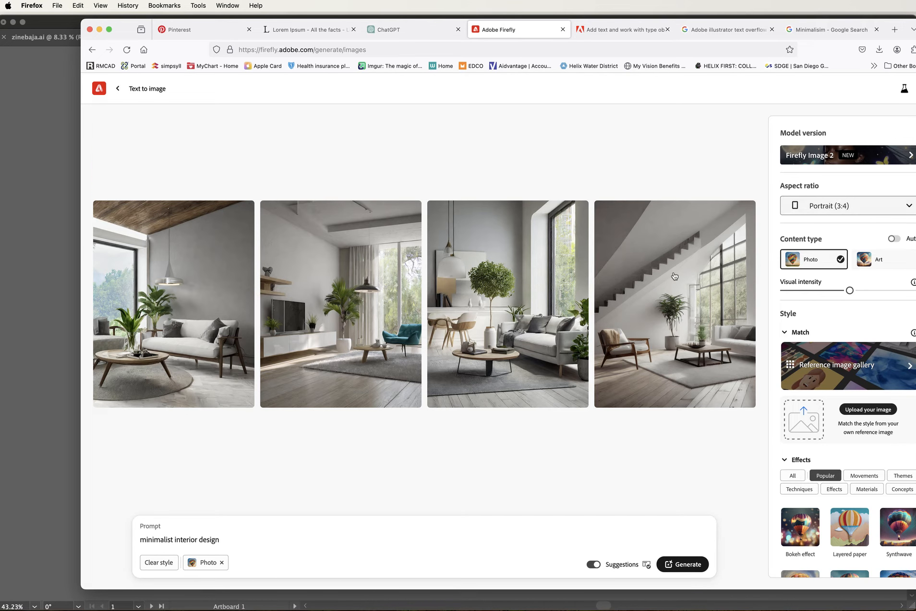
mouse_move(173, 228)
click(50, 231)
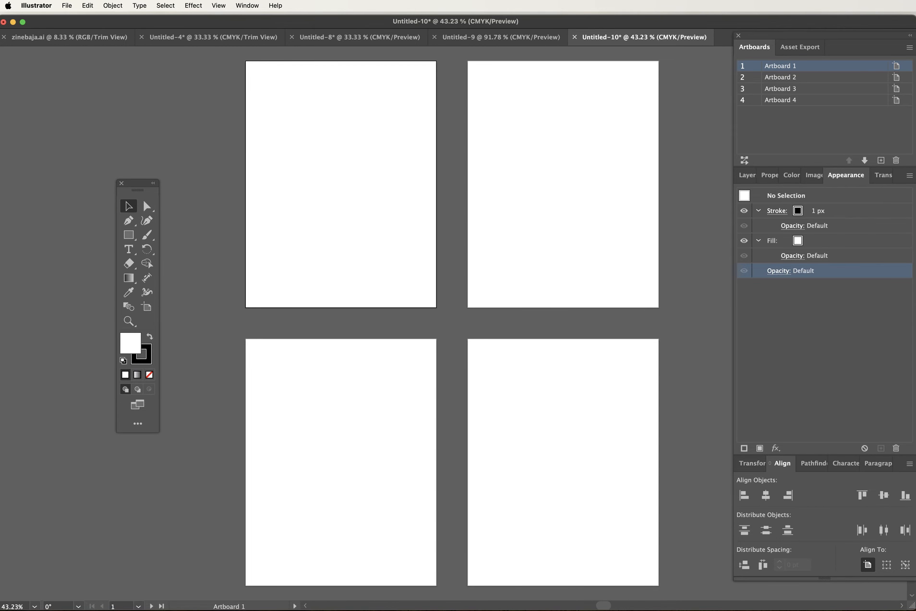
- Place the Firefly minimalist interior image ending in 9740.jpg from Finder's minimal folder into the Illustrator document as a linked file
key(super+Tab)
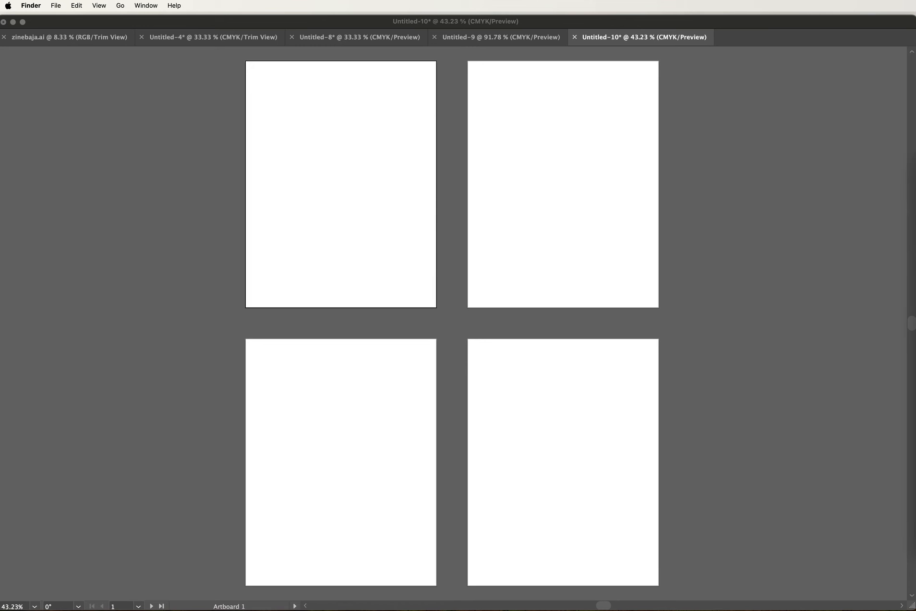
drag(915, 148, 749, 114)
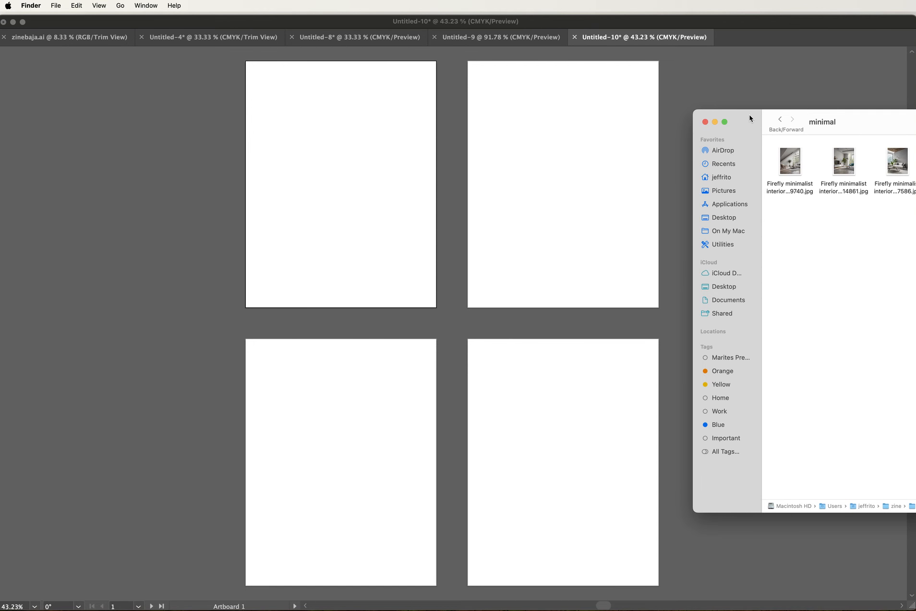
drag(795, 165, 418, 168)
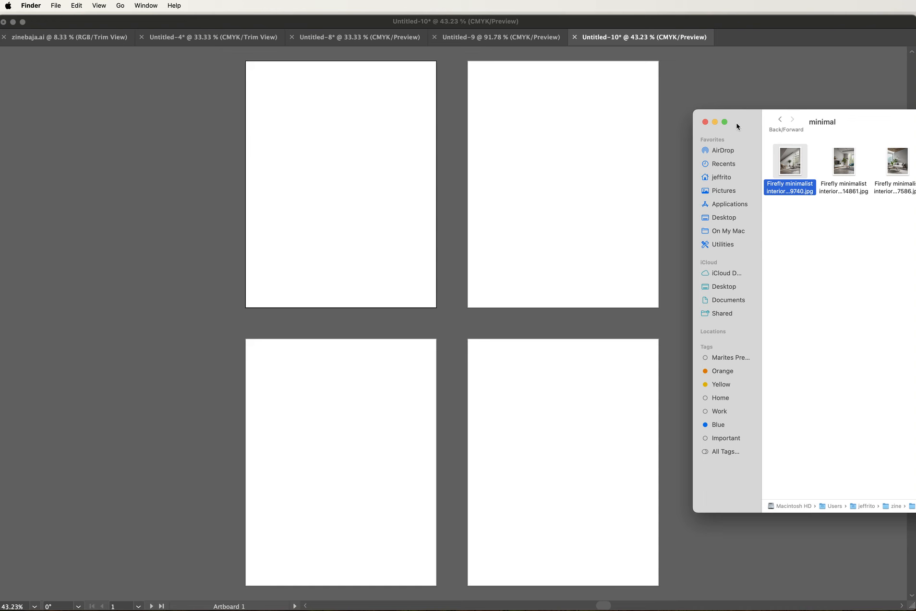
drag(753, 115, 915, 171)
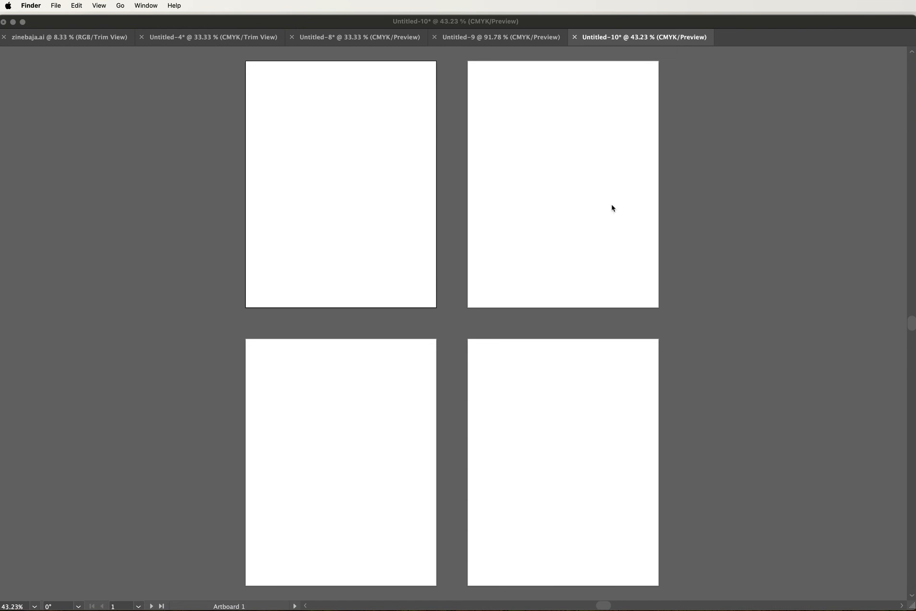
click(416, 200)
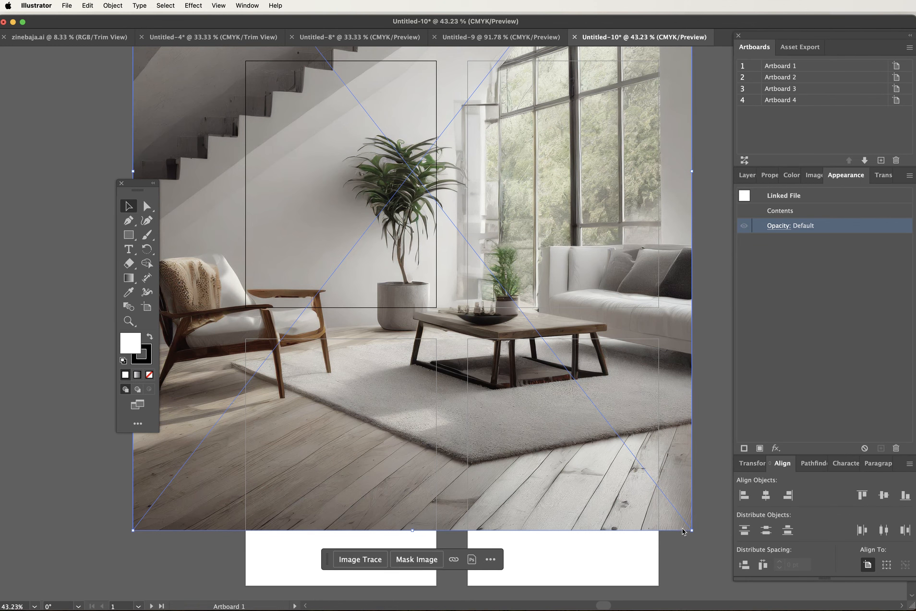
- Scale the placed interior image to about two thirds of Artboard 1's width and center it horizontally near the artboard's upper edge
drag(692, 532, 556, 359)
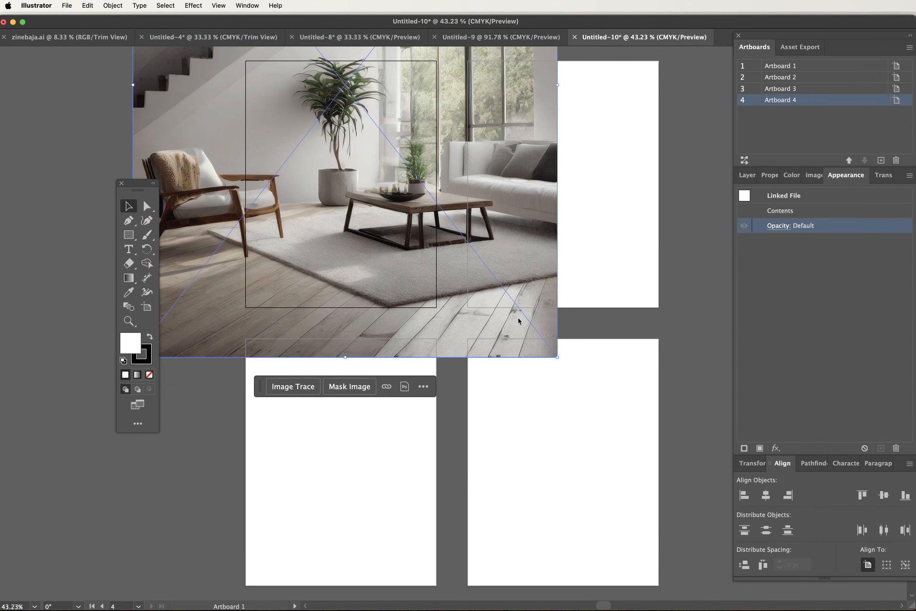
drag(558, 358, 537, 453)
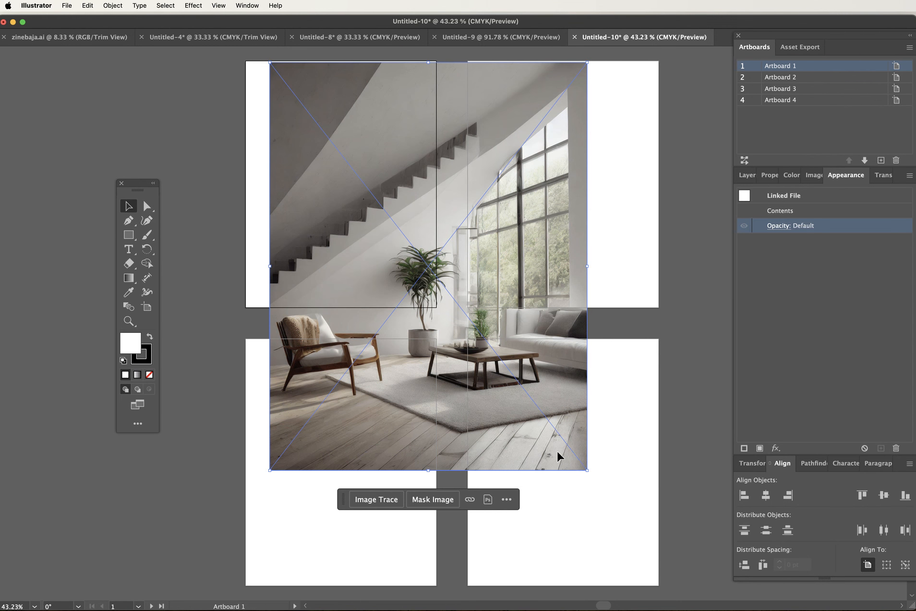
drag(587, 471, 419, 254)
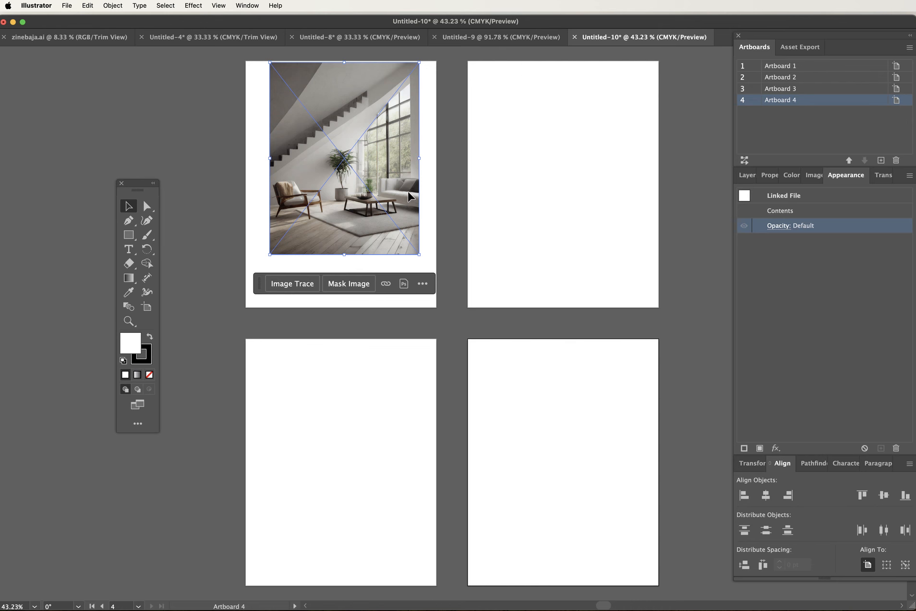
mouse_move(404, 197)
mouse_down()
mouse_move(384, 195)
mouse_move(403, 207)
mouse_up()
drag(414, 261, 399, 235)
mouse_move(381, 175)
mouse_down()
mouse_move(397, 182)
mouse_move(394, 174)
mouse_up()
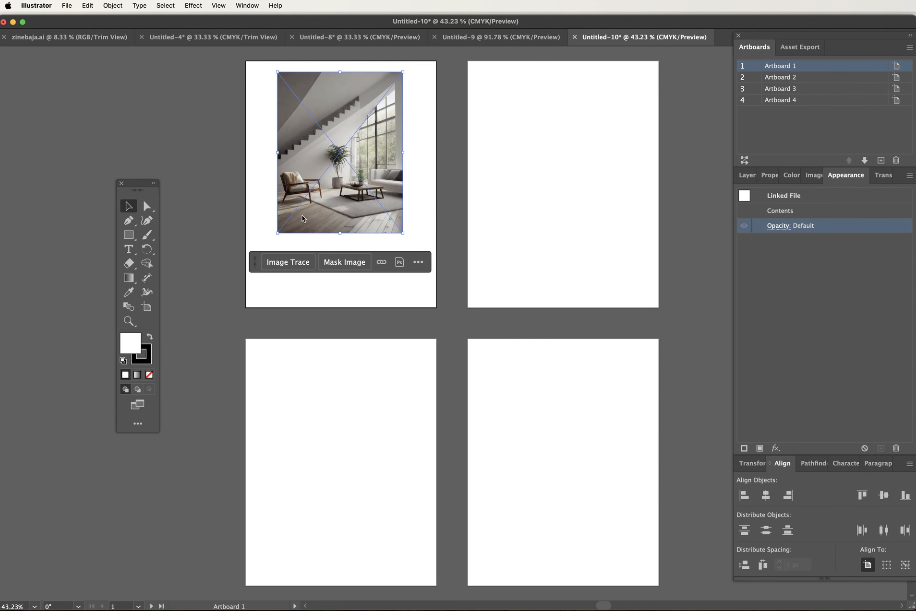
click(561, 229)
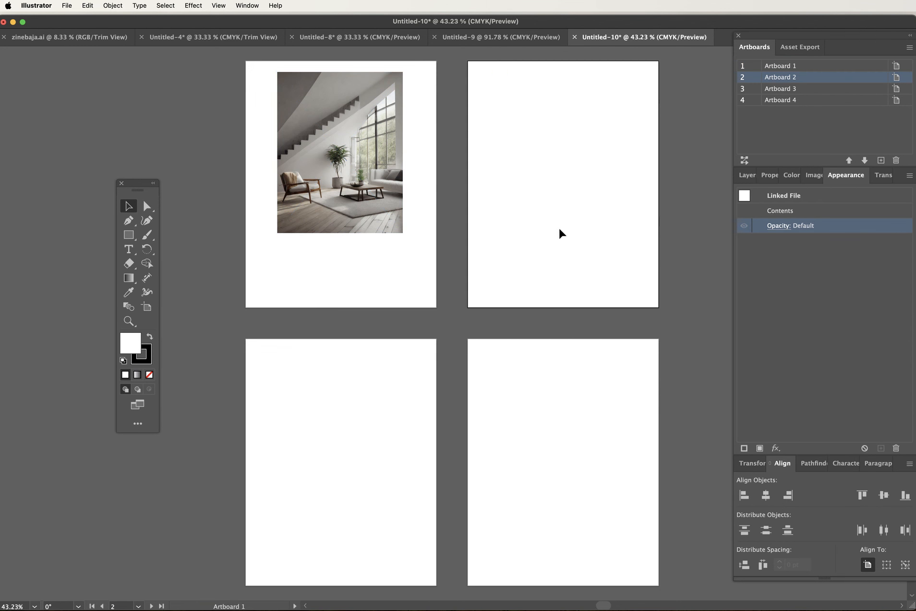
- Return from Finder to the Illustrator document and select the placed interior image on Artboard 1
mouse_move(915, 168)
mouse_down()
mouse_move(497, 174)
mouse_move(914, 173)
mouse_up()
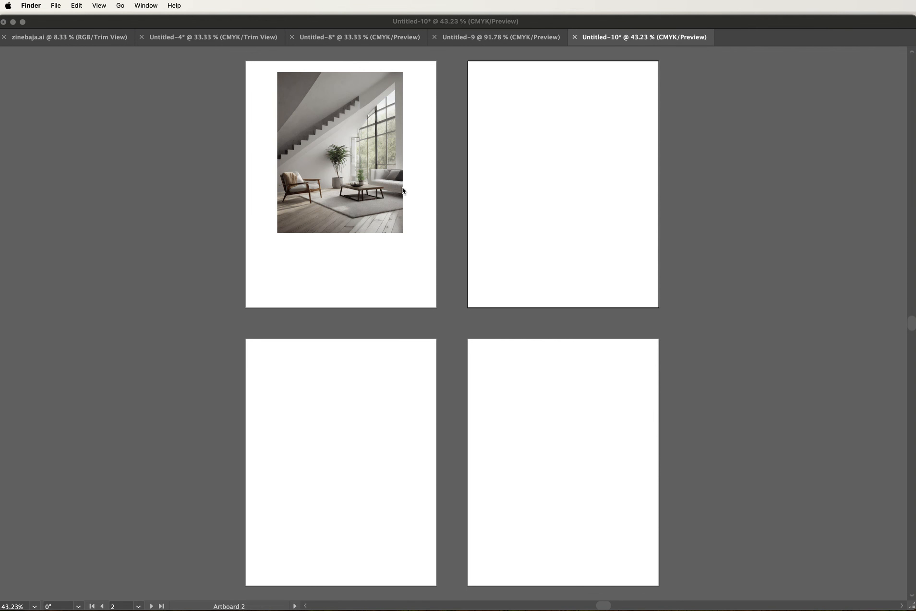
click(394, 197)
click(391, 203)
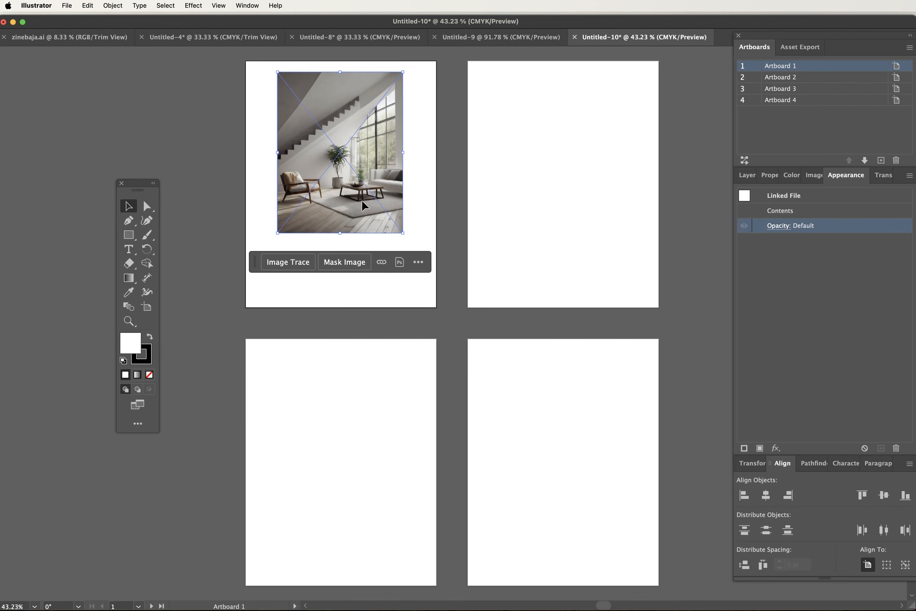